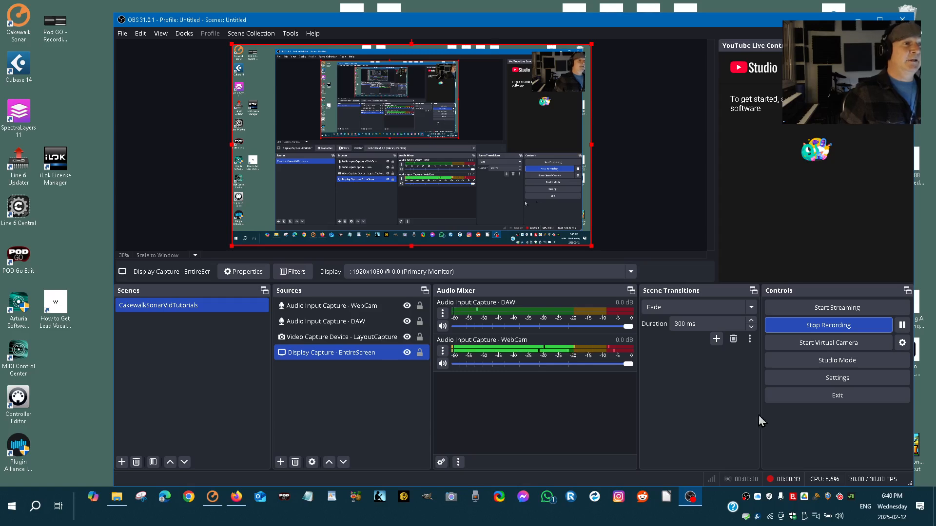
Switch to Cakewalk Sonar, play the Summer Sunday M project briefly, stop it, and return to OBS.
{"action": "left_click", "coordinate": [212, 497]}
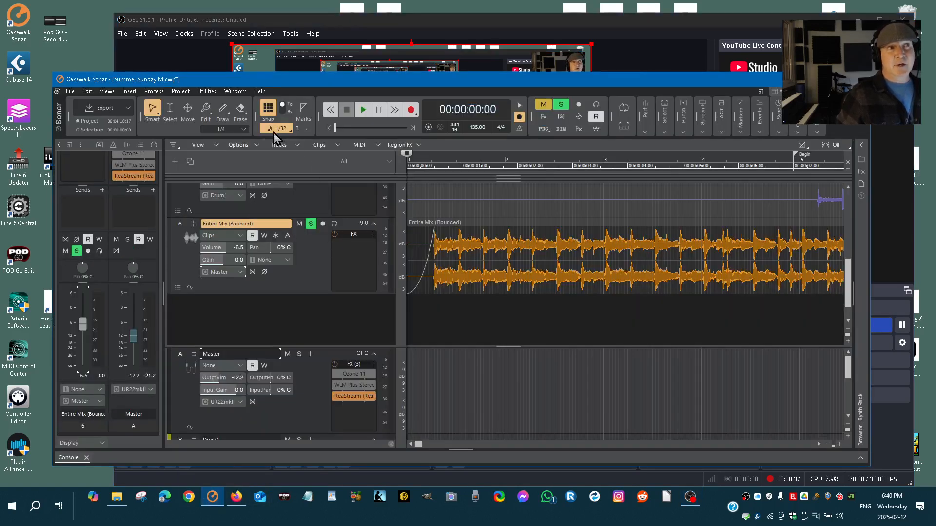
{"action": "left_click", "coordinate": [363, 110]}
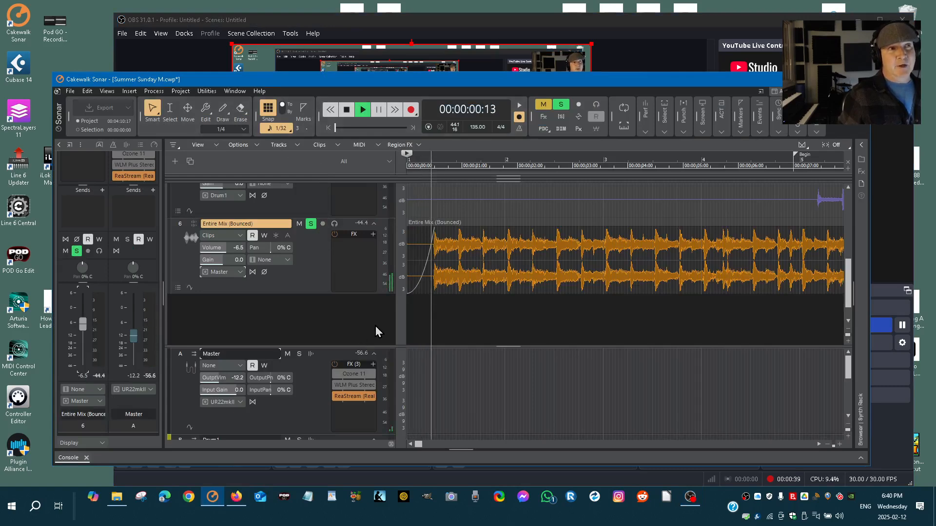
{"action": "left_click", "coordinate": [347, 111]}
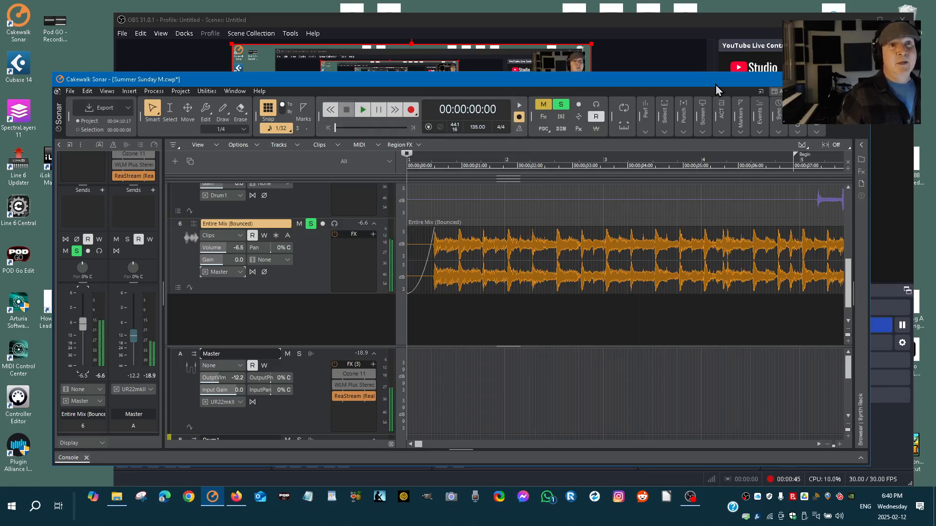
{"action": "left_click", "coordinate": [814, 79]}
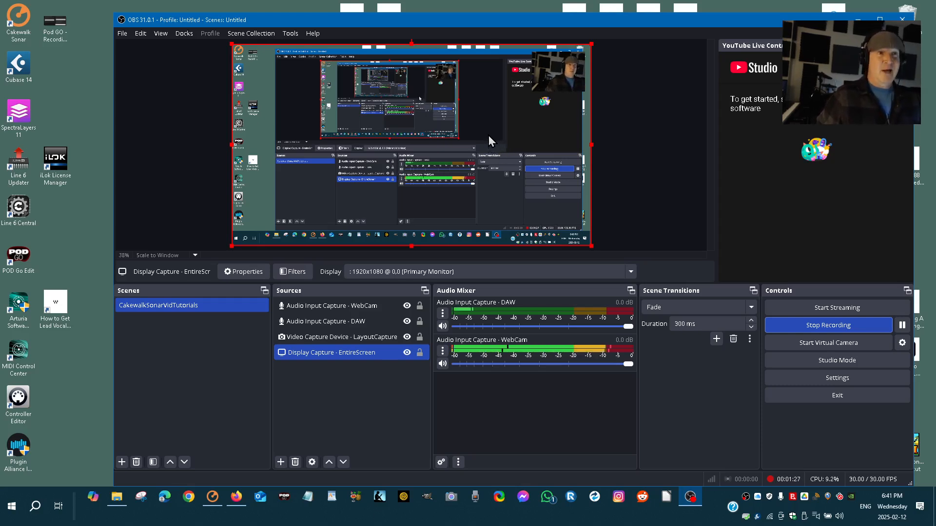
Switch to Firefox, view the OBS Studio download page and the ReaPlugs VST FX Suite page, and return to OBS.
{"action": "left_click", "coordinate": [234, 507]}
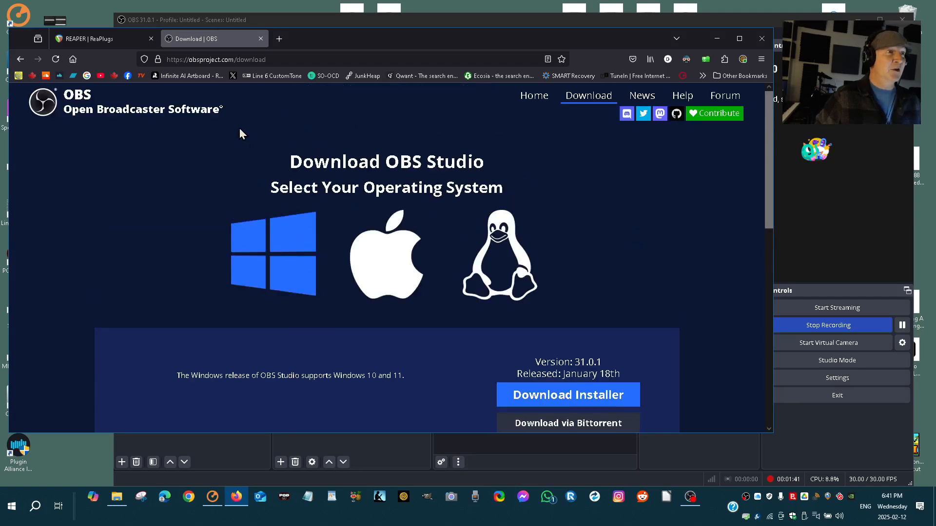
{"action": "left_click", "coordinate": [113, 38]}
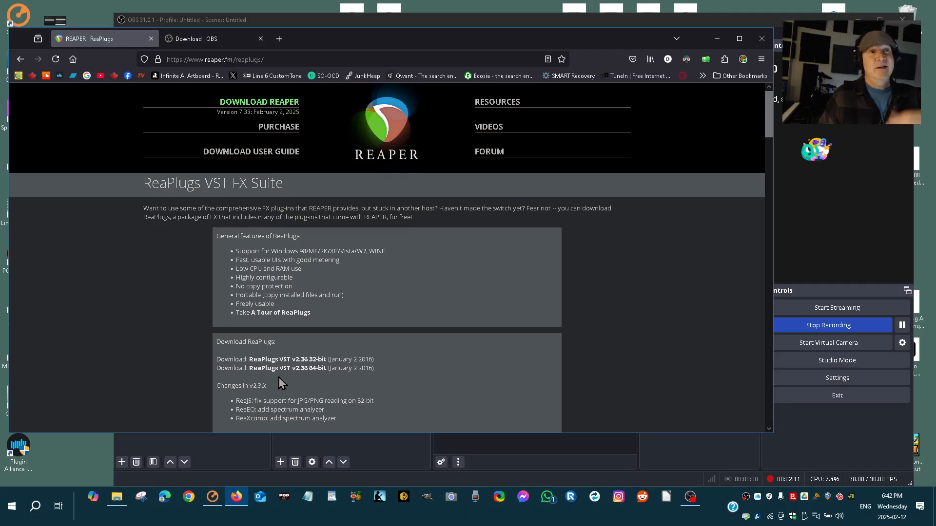
{"action": "left_click", "coordinate": [716, 39]}
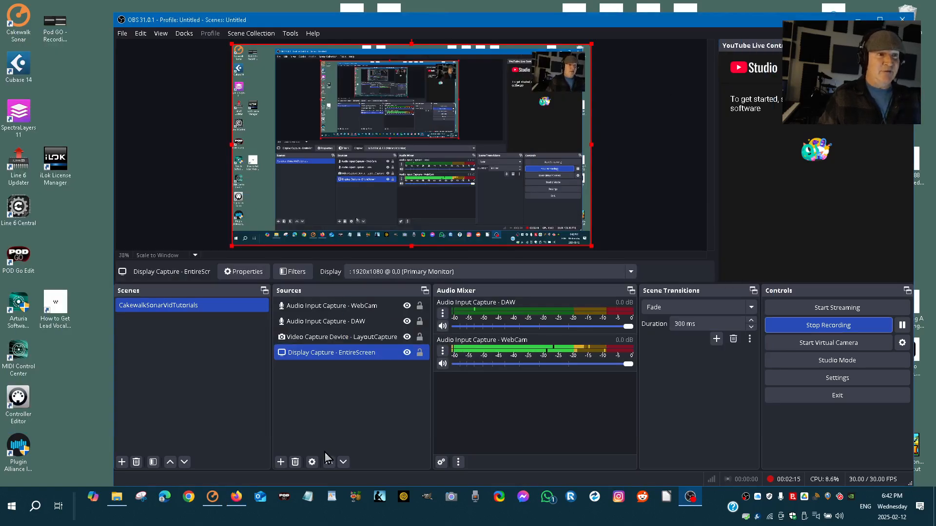
Switch to Cakewalk Sonar, examine the ReaStream plug-in settings on the Master bus, and return to OBS.
{"action": "left_click", "coordinate": [212, 496]}
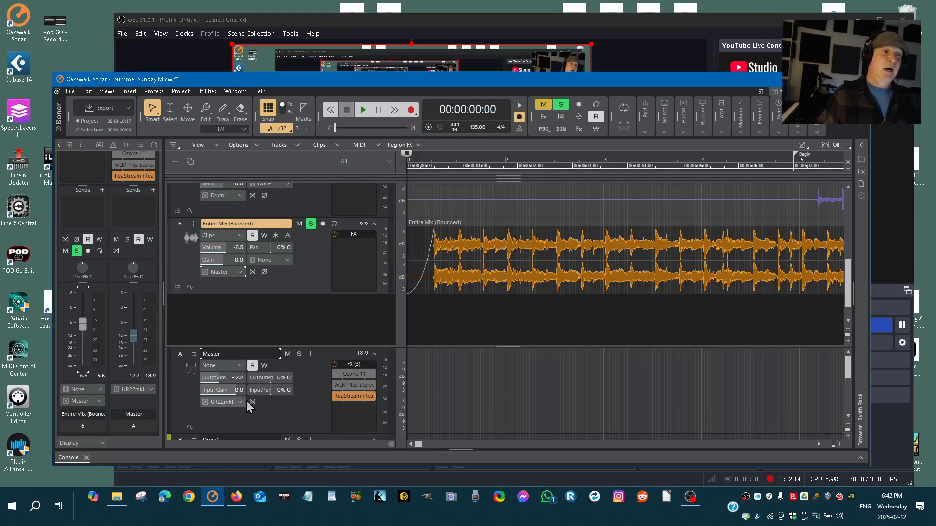
{"action": "double_click", "coordinate": [353, 398]}
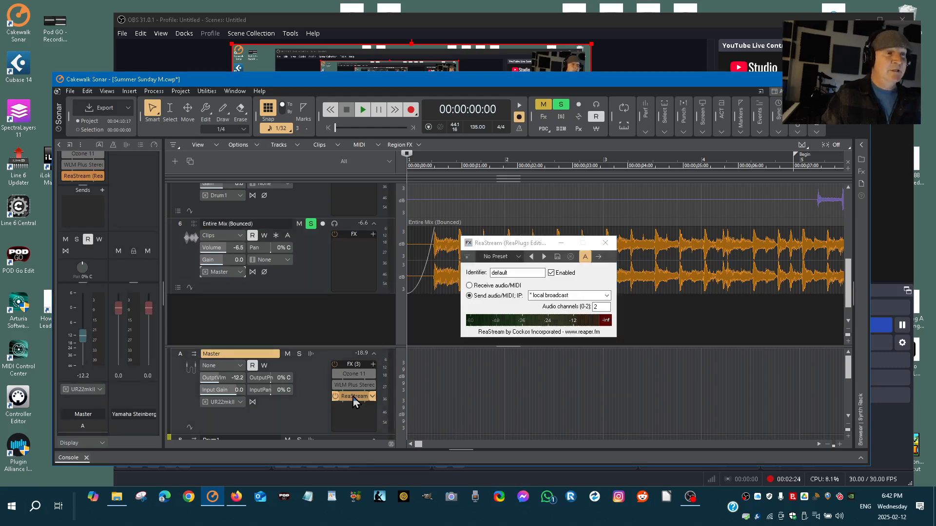
{"action": "left_click", "coordinate": [605, 243]}
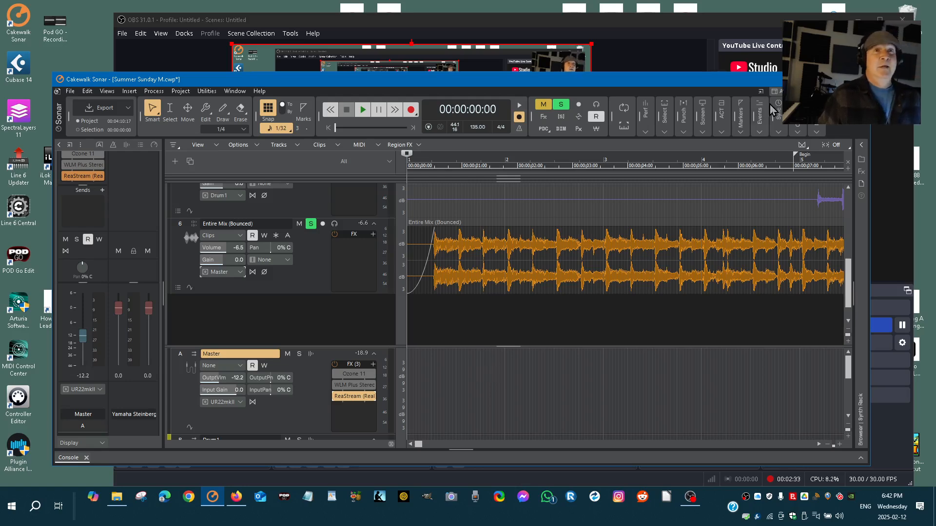
{"action": "left_click", "coordinate": [815, 79]}
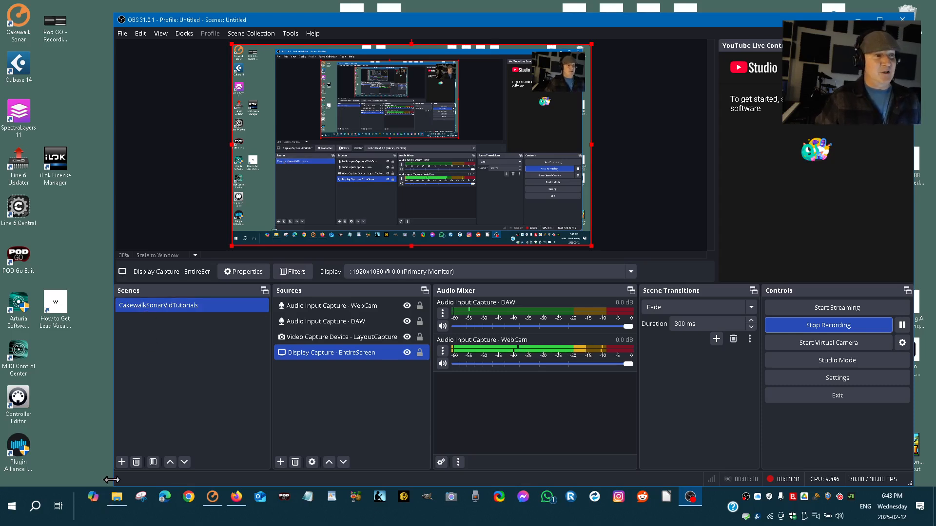
Open the naming dialog for a new scene and dismiss it without adding one.
{"action": "left_click", "coordinate": [122, 464]}
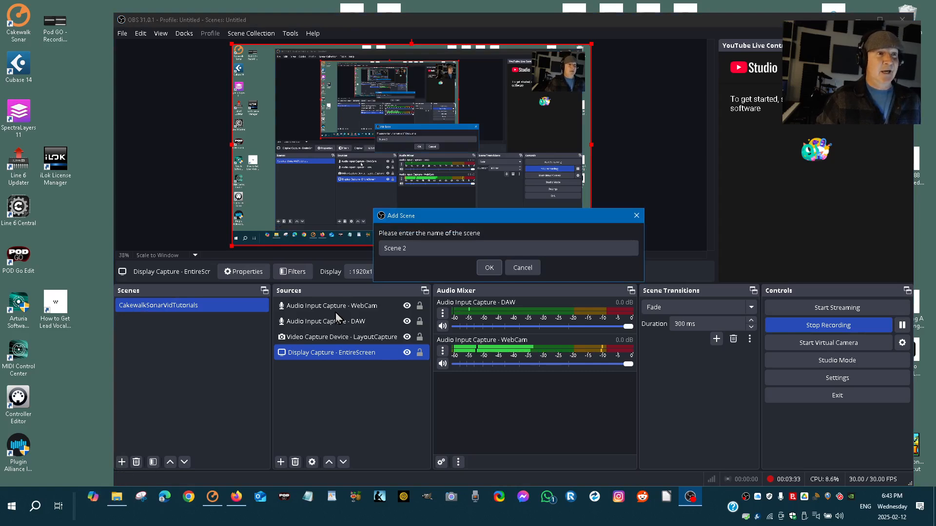
{"action": "left_click", "coordinate": [525, 270]}
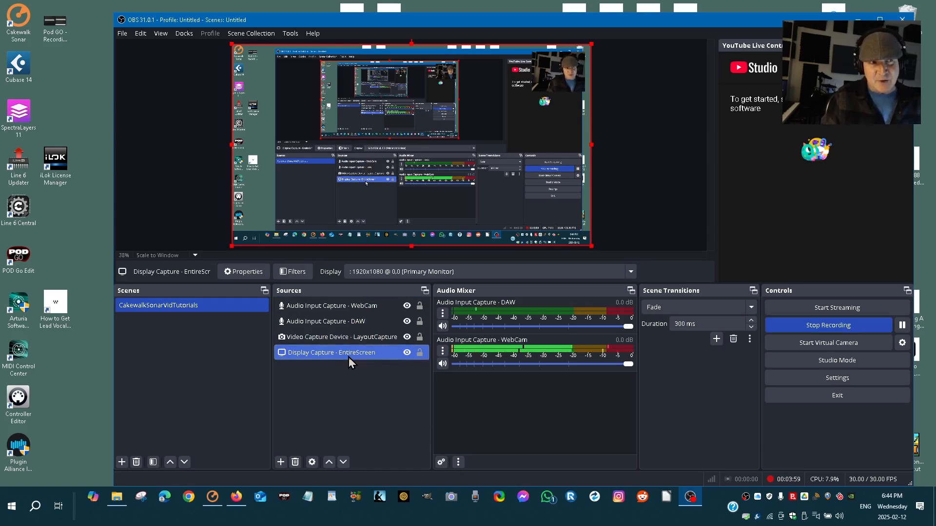
Examine the LayoutCapture video source's placement in the preview and the device assigned to the DAW audio input capture.
{"action": "left_click", "coordinate": [345, 340], "text": "ctrl"}
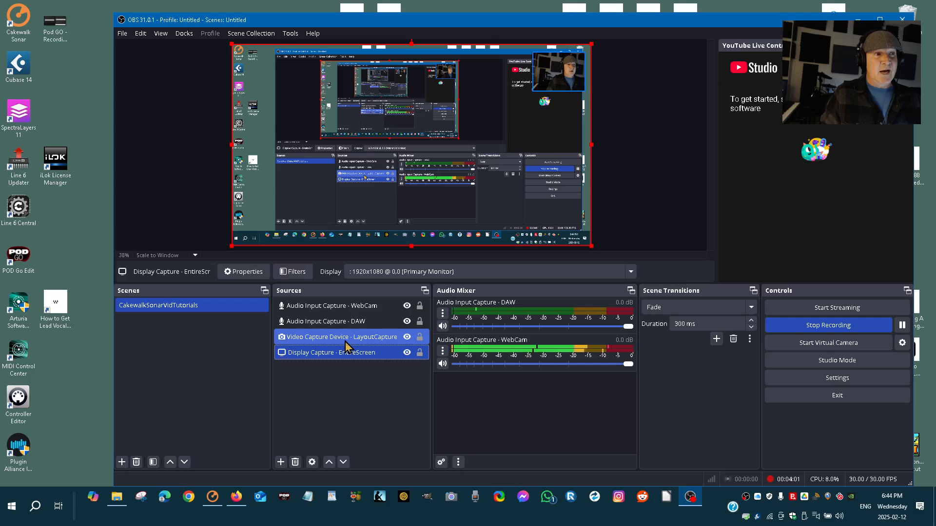
{"action": "left_click", "coordinate": [345, 343]}
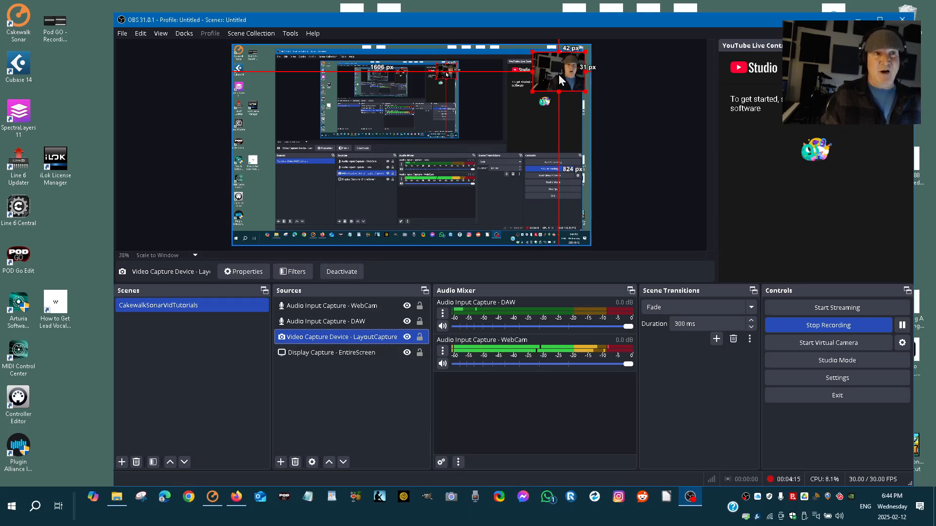
{"action": "left_click", "coordinate": [318, 323], "text": "ctrl"}
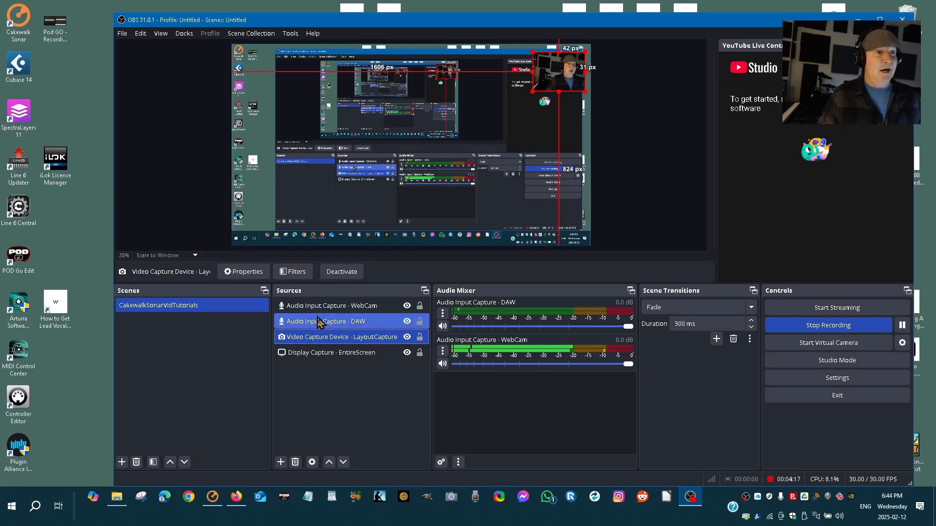
{"action": "left_click", "coordinate": [310, 323]}
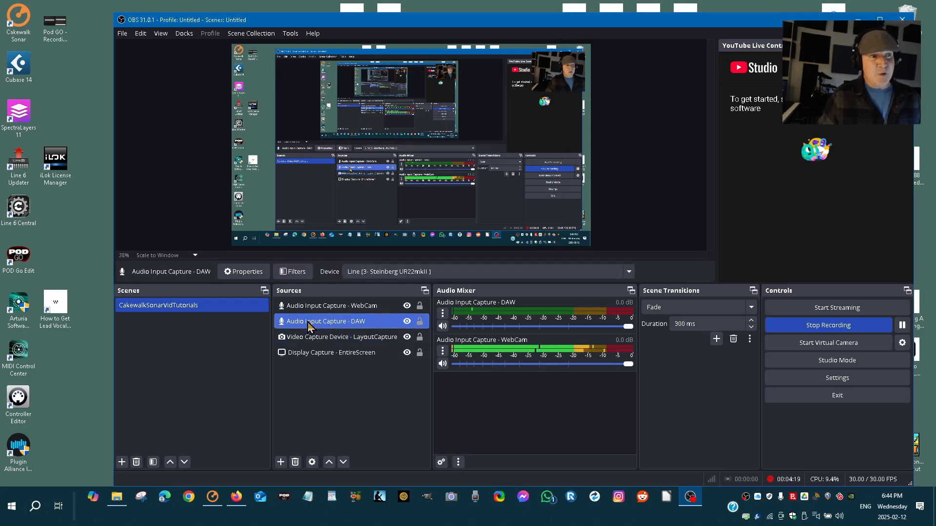
{"action": "left_click", "coordinate": [345, 336], "text": "ctrl"}
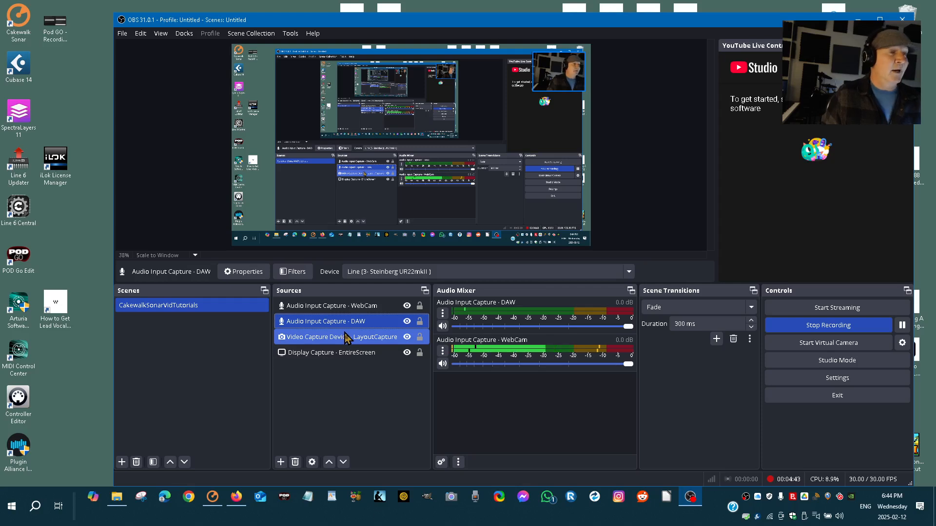
Compare the devices assigned to the WebCam and DAW audio input captures.
{"action": "left_click", "coordinate": [330, 307]}
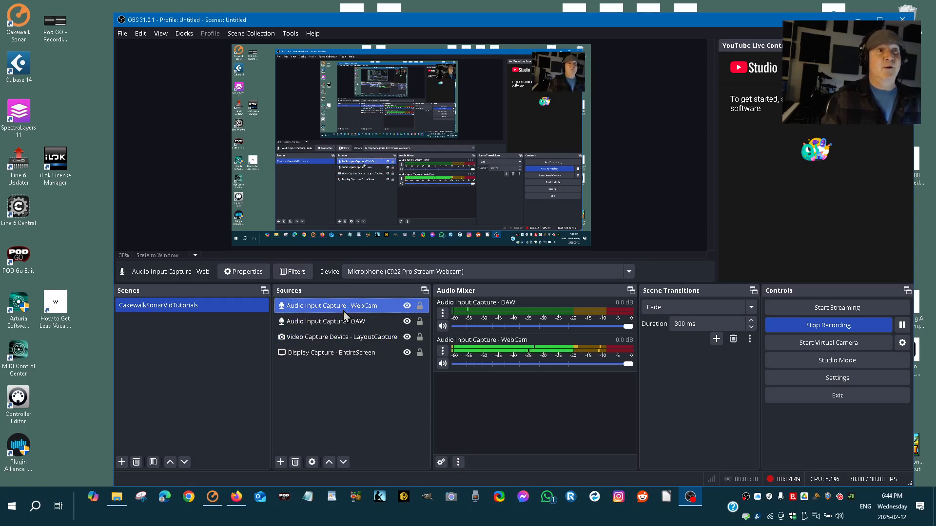
{"action": "left_click", "coordinate": [344, 320], "text": "ctrl"}
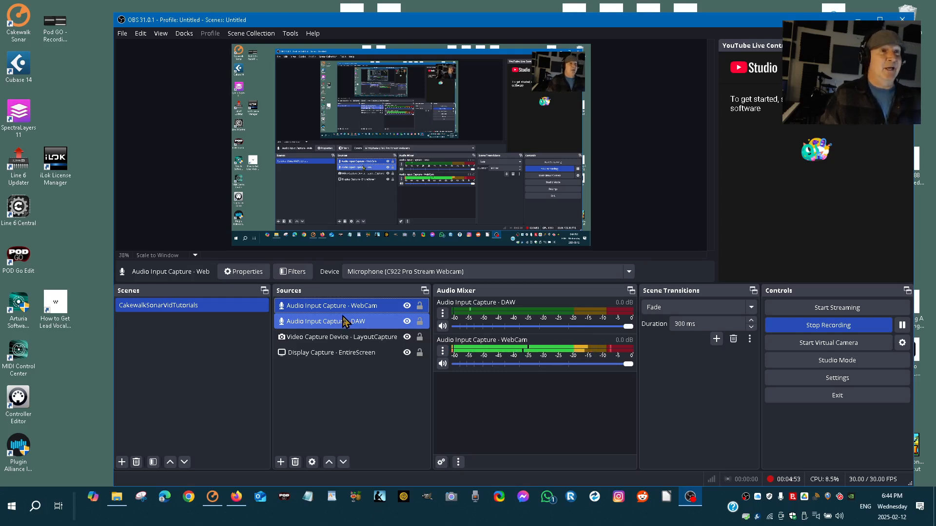
{"action": "left_click", "coordinate": [346, 320], "text": "ctrl"}
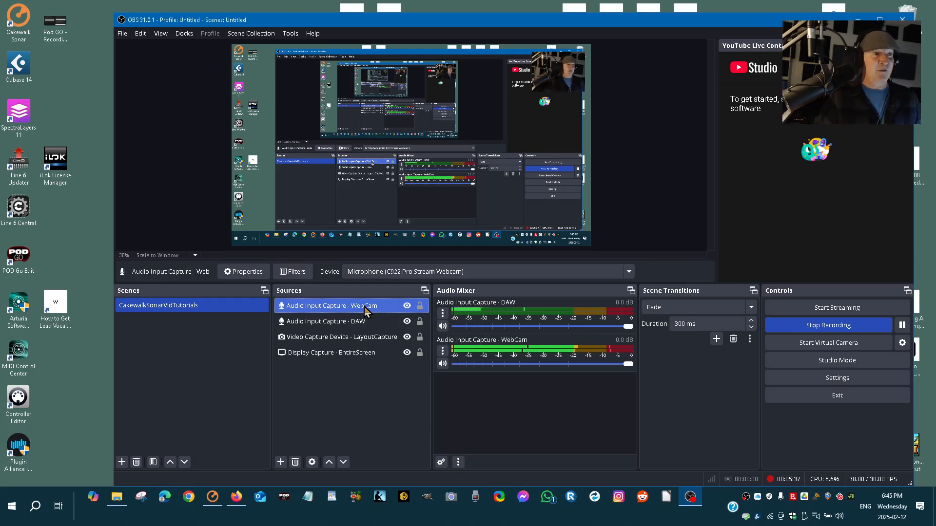
{"action": "left_click", "coordinate": [335, 322]}
{"action": "left_click", "coordinate": [336, 338], "text": "ctrl"}
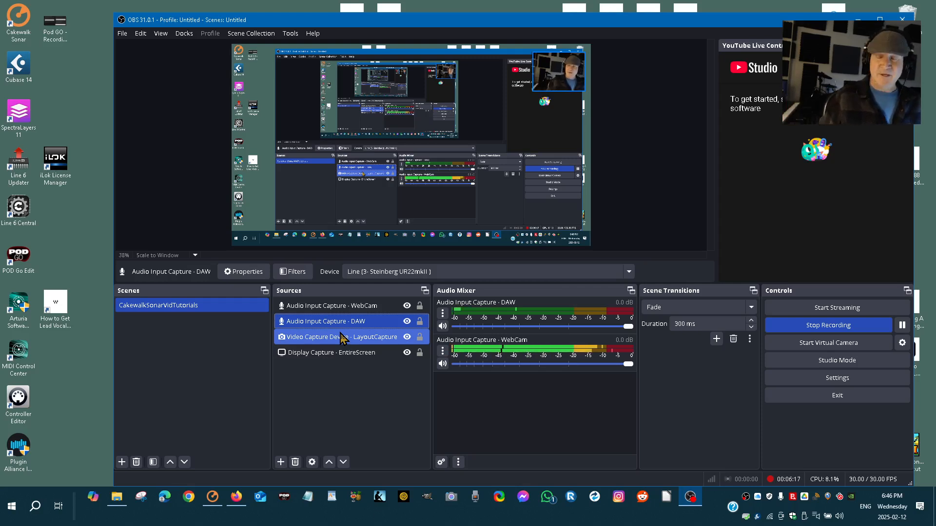
{"action": "left_click", "coordinate": [351, 328]}
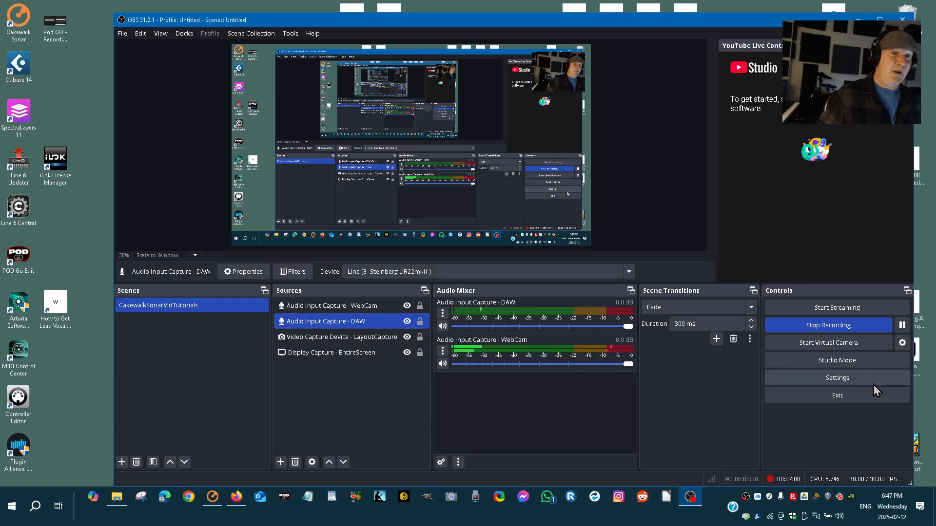
Review the sample rate and global audio devices in the audio settings, and close the settings.
{"action": "left_click", "coordinate": [832, 373]}
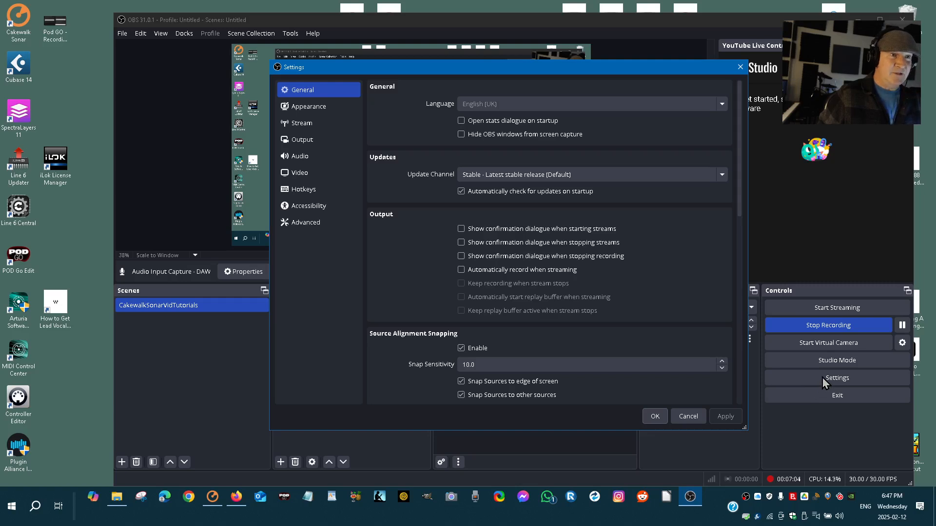
{"action": "left_click", "coordinate": [301, 156]}
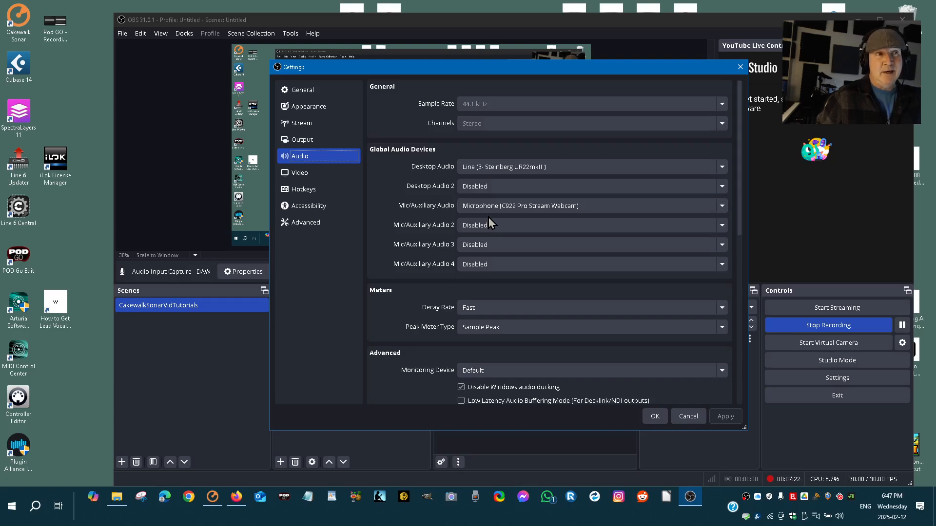
{"action": "left_click", "coordinate": [653, 416]}
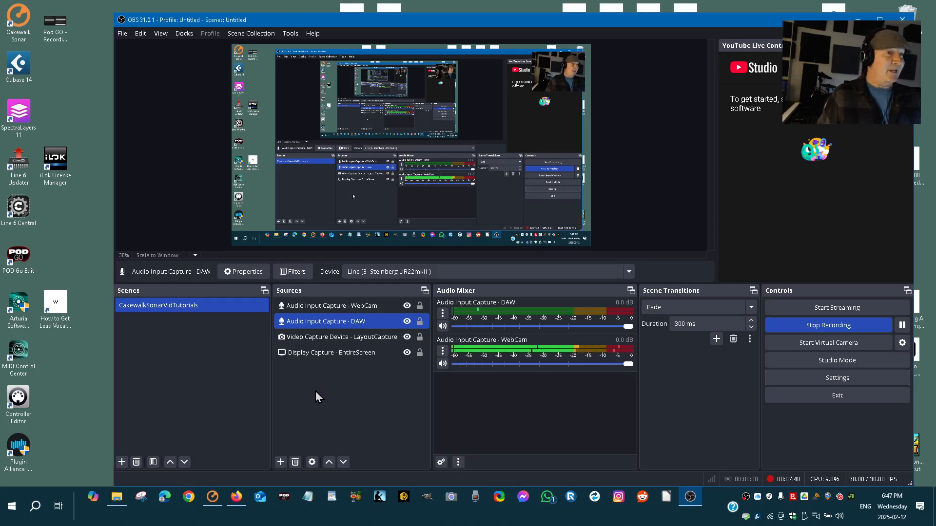
Examine the EntireScreen display capture source and the list of source types that can be added.
{"action": "left_click", "coordinate": [354, 357]}
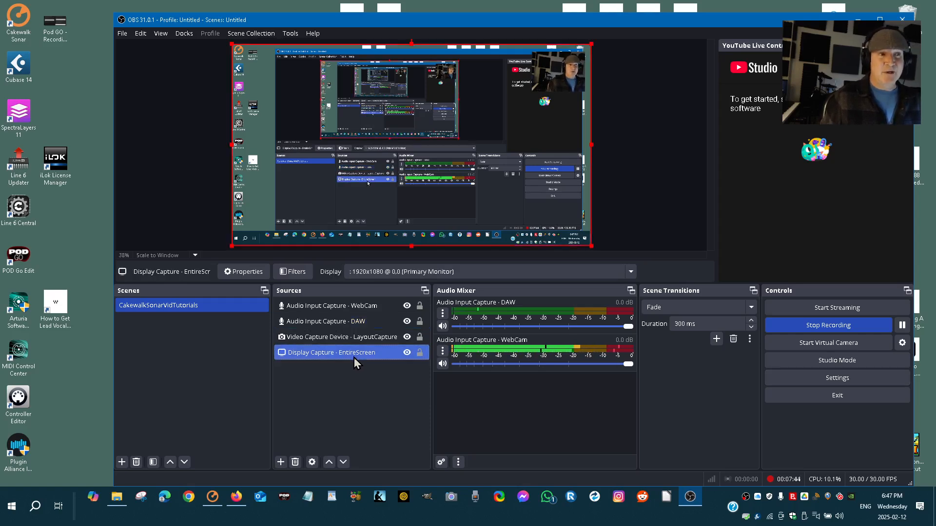
{"action": "left_click", "coordinate": [281, 463]}
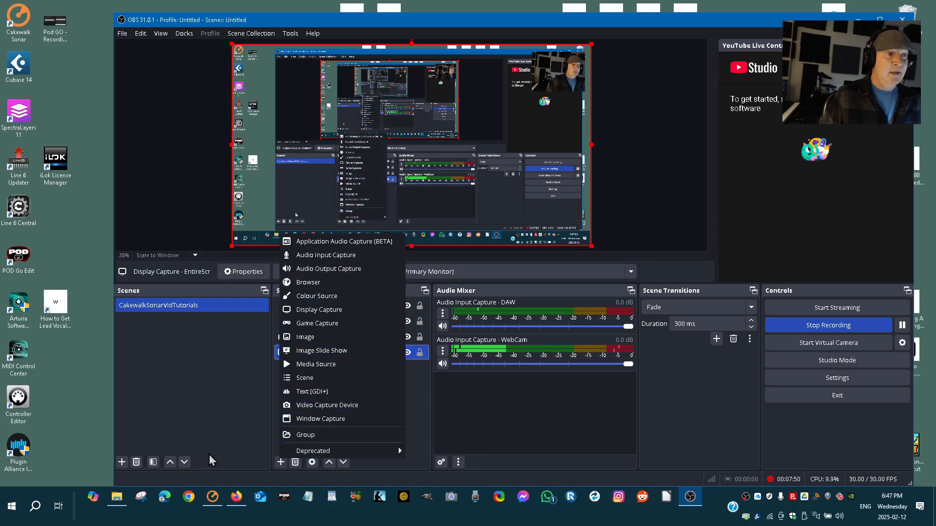
{"action": "left_click", "coordinate": [212, 405]}
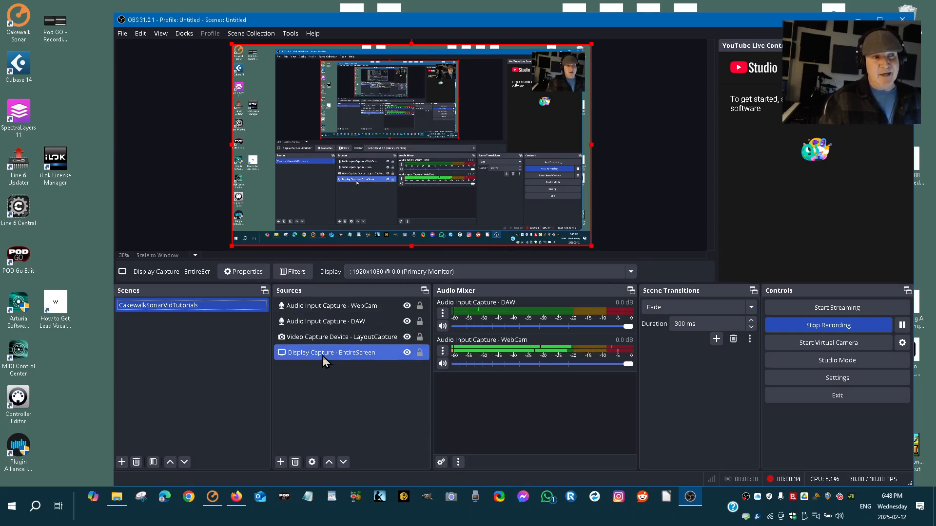
{"action": "left_click", "coordinate": [313, 315], "text": "ctrl"}
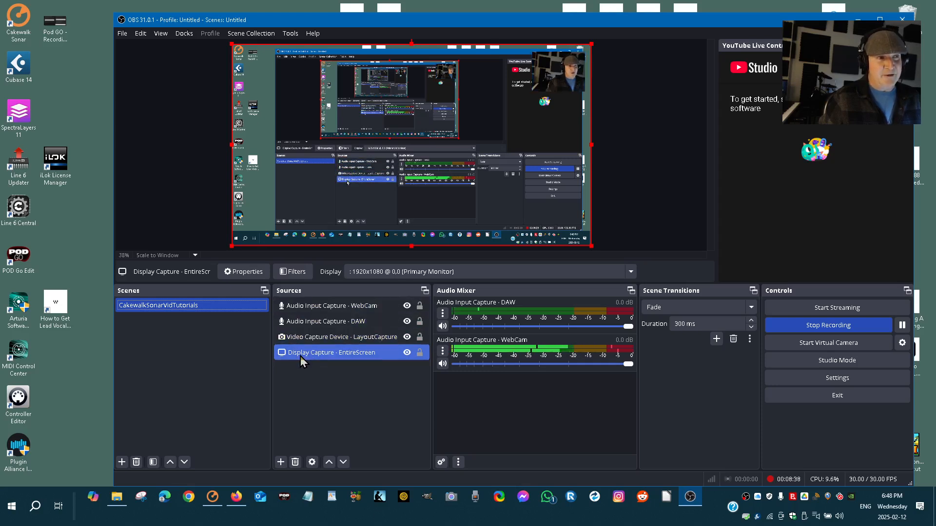
{"action": "left_click", "coordinate": [281, 462]}
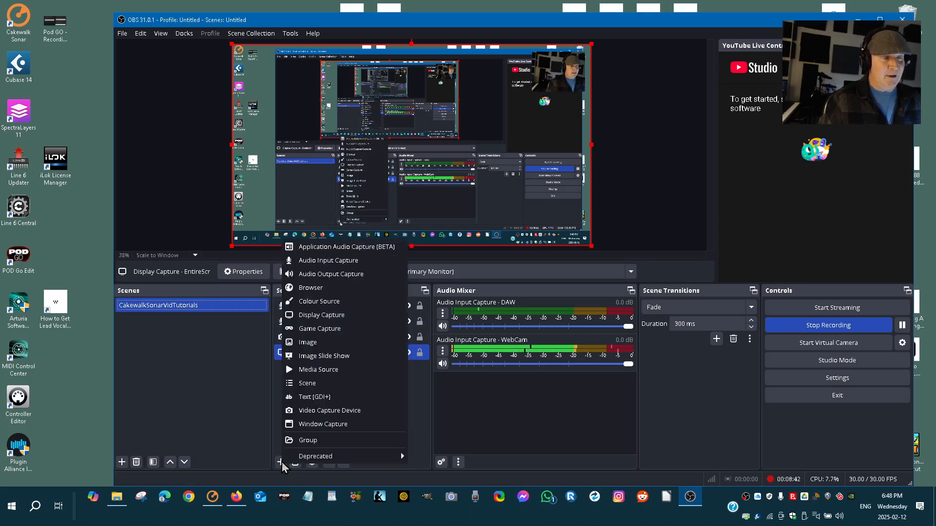
{"action": "left_click", "coordinate": [256, 414]}
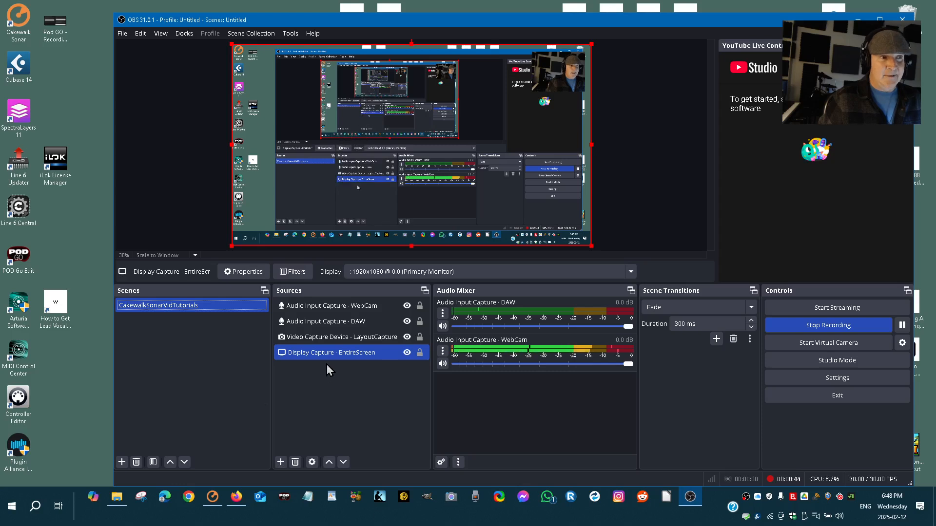
Select the LayoutCapture video source and check the available source types for its Video Capture Device entry.
{"action": "left_click", "coordinate": [325, 342]}
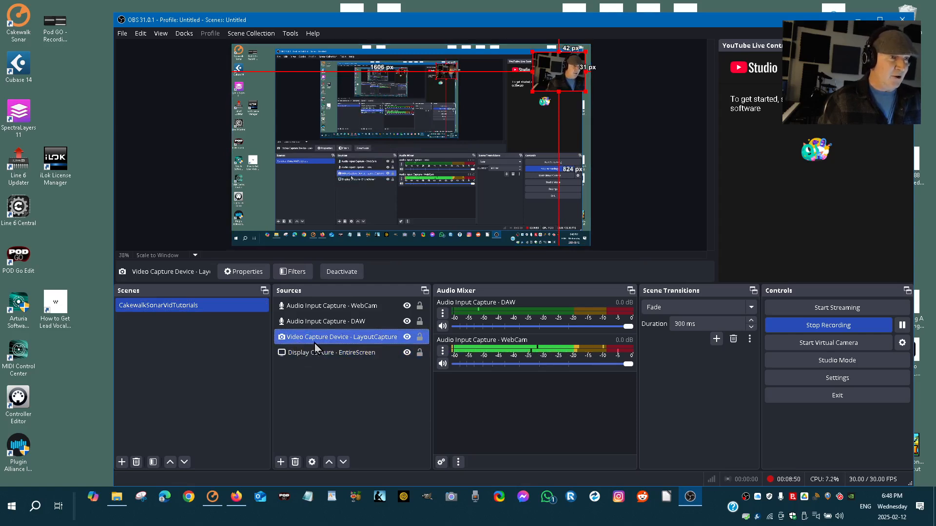
{"action": "left_click", "coordinate": [280, 463]}
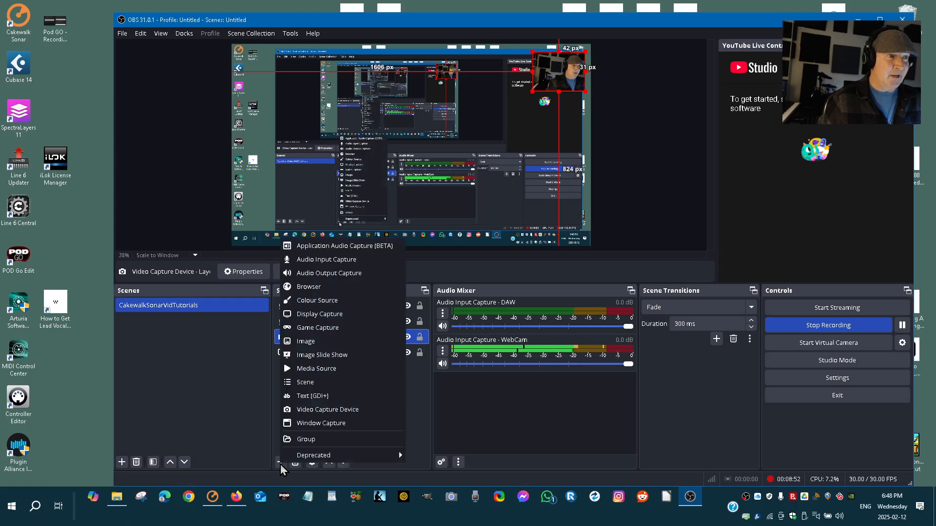
{"action": "left_click", "coordinate": [232, 367]}
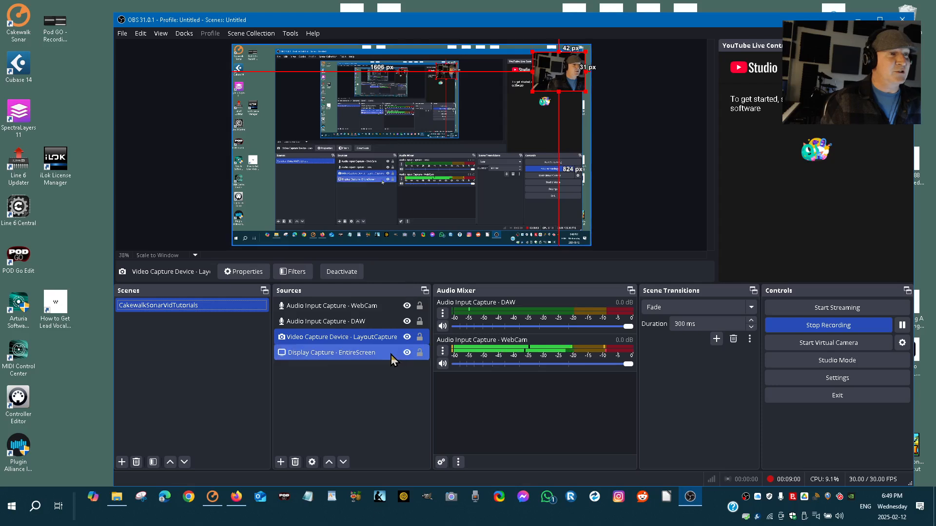
Select the DAW audio input capture, check its context options, and clear the source selection.
{"action": "left_click", "coordinate": [326, 306], "text": "ctrl"}
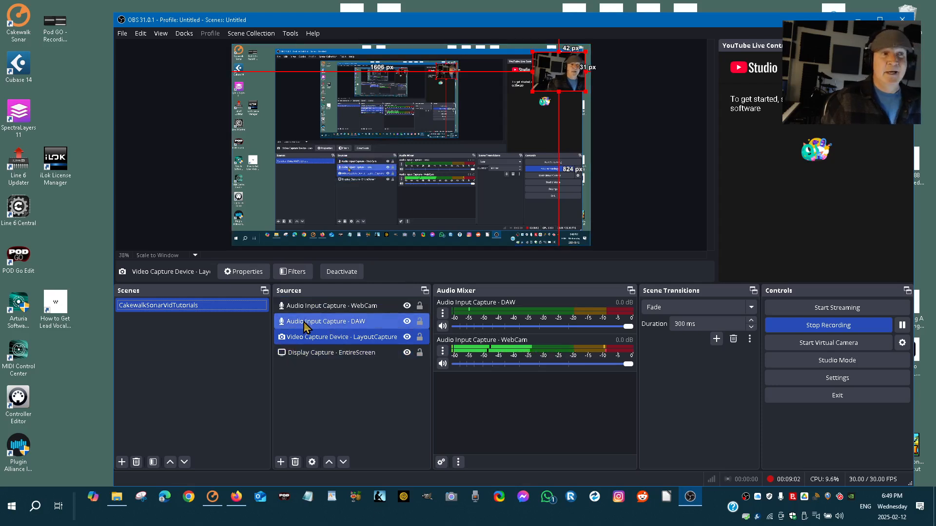
{"action": "left_click", "coordinate": [304, 323]}
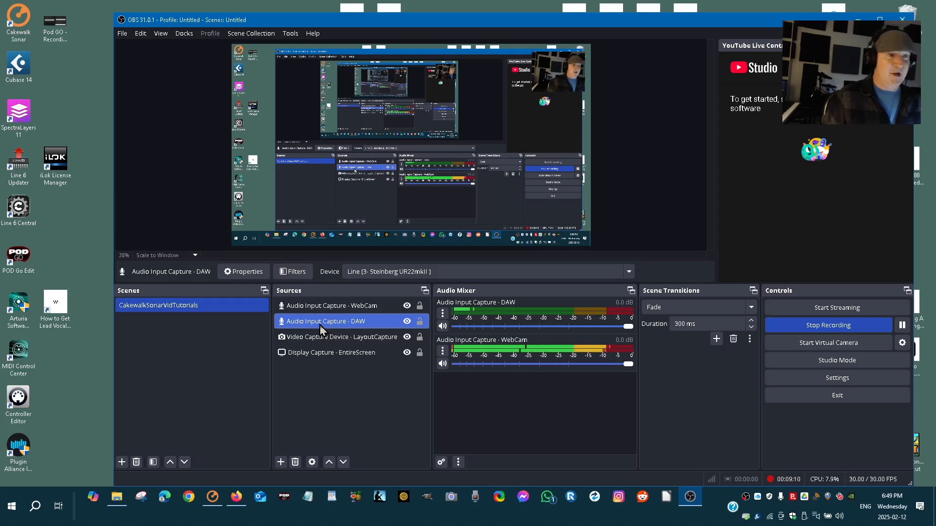
{"action": "left_click", "coordinate": [325, 336], "text": "ctrl"}
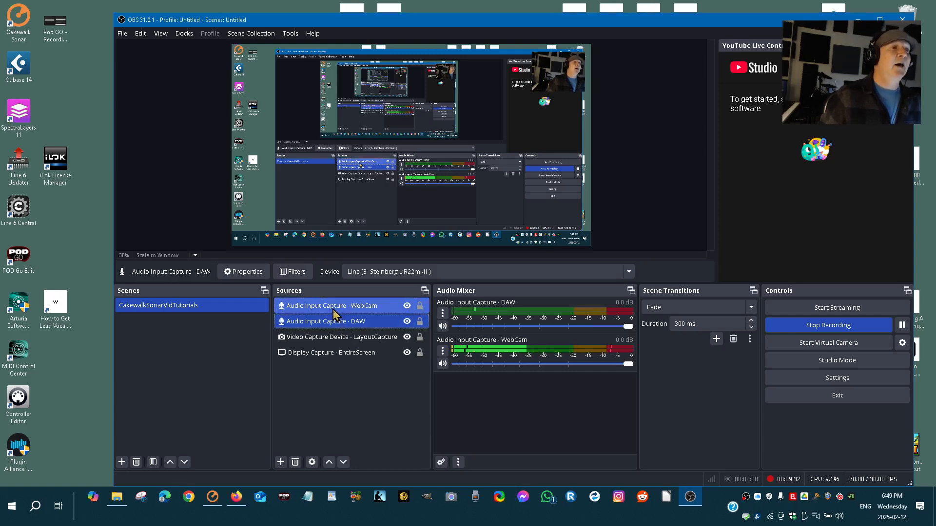
{"action": "right_click", "coordinate": [327, 327]}
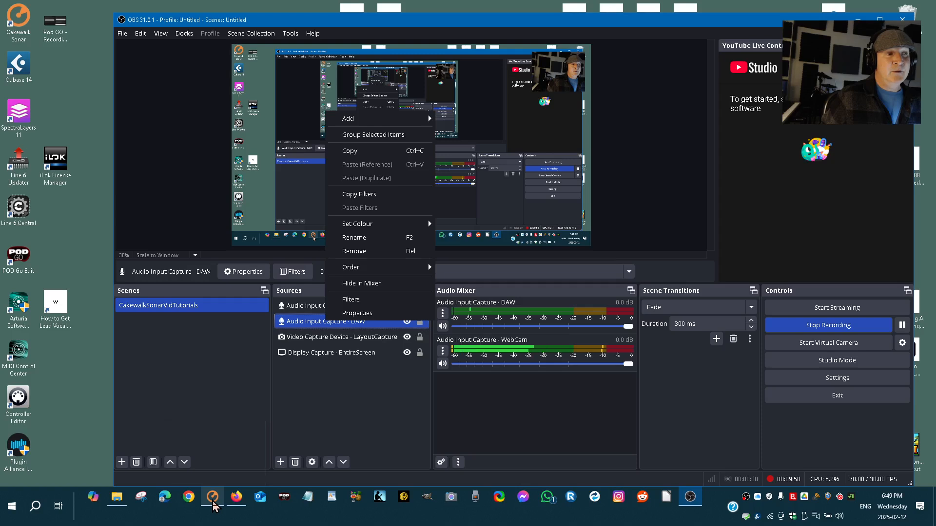
{"action": "left_click", "coordinate": [315, 384]}
{"action": "left_click", "coordinate": [314, 384]}
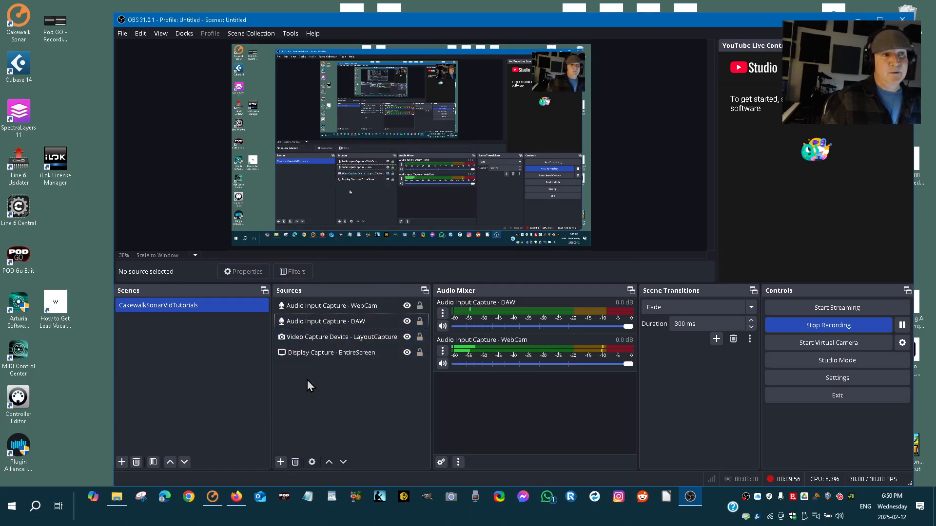
Review the capture device assigned to the WebCam audio source, followed by the one for the DAW audio source.
{"action": "left_click", "coordinate": [300, 310]}
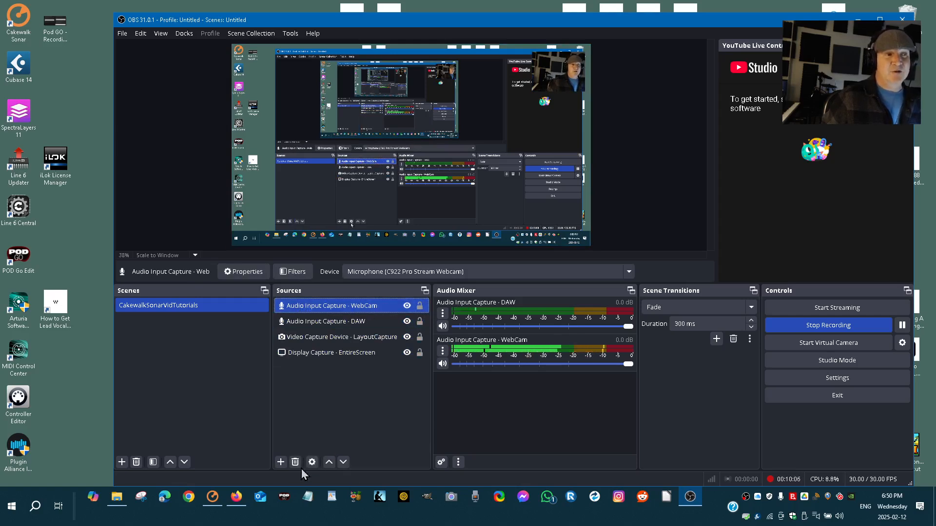
{"action": "left_click", "coordinate": [324, 323], "text": "ctrl"}
{"action": "left_click", "coordinate": [324, 322], "text": "ctrl"}
{"action": "left_click", "coordinate": [332, 338], "text": "ctrl"}
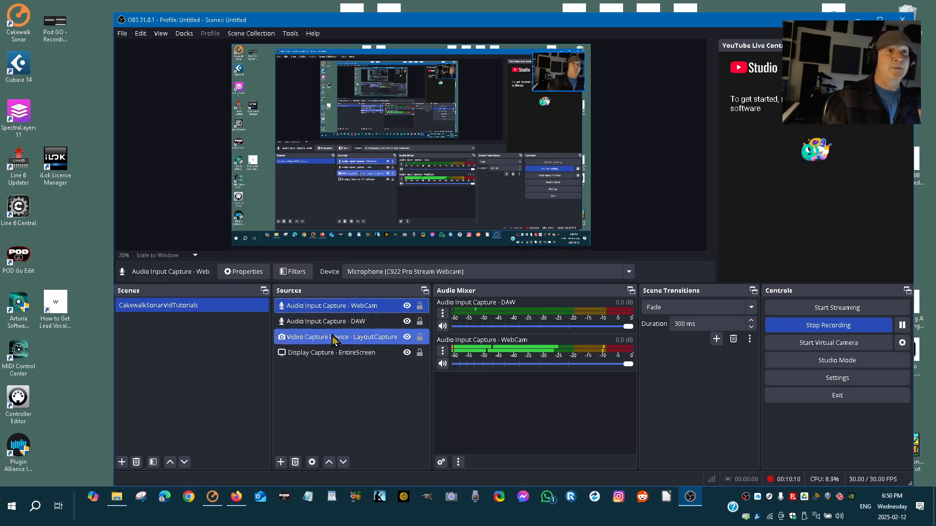
{"action": "left_click", "coordinate": [332, 339], "text": "ctrl"}
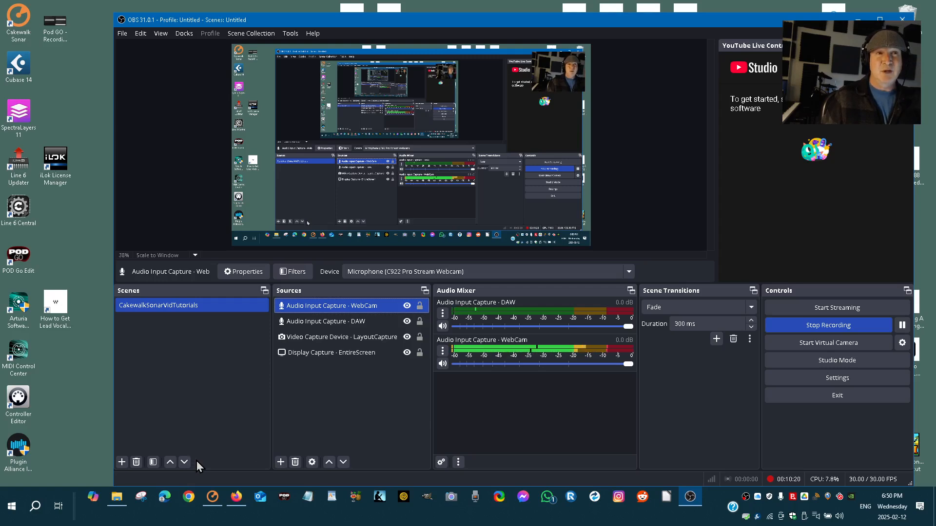
{"action": "left_click", "coordinate": [344, 323]}
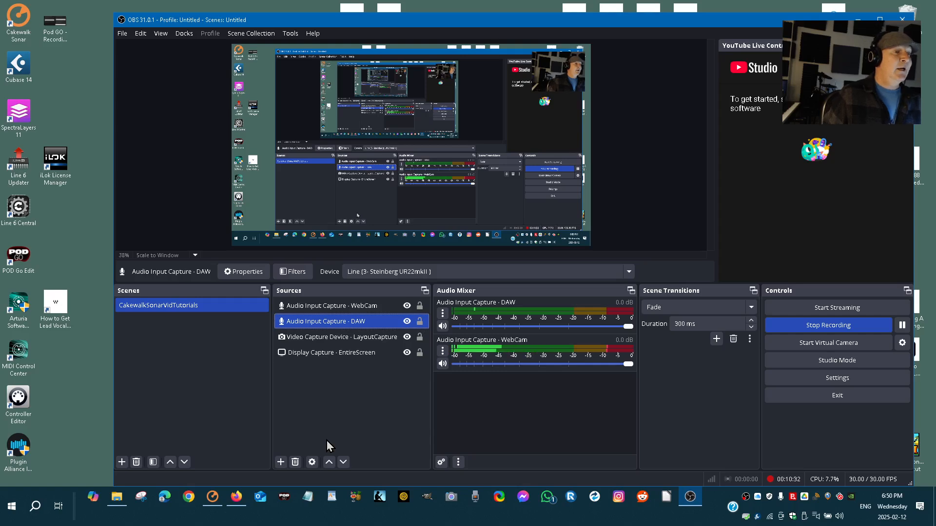
Switch to Cakewalk Sonar and review the identifier and send IP options of ReaStream on the Master bus.
{"action": "left_click", "coordinate": [212, 505]}
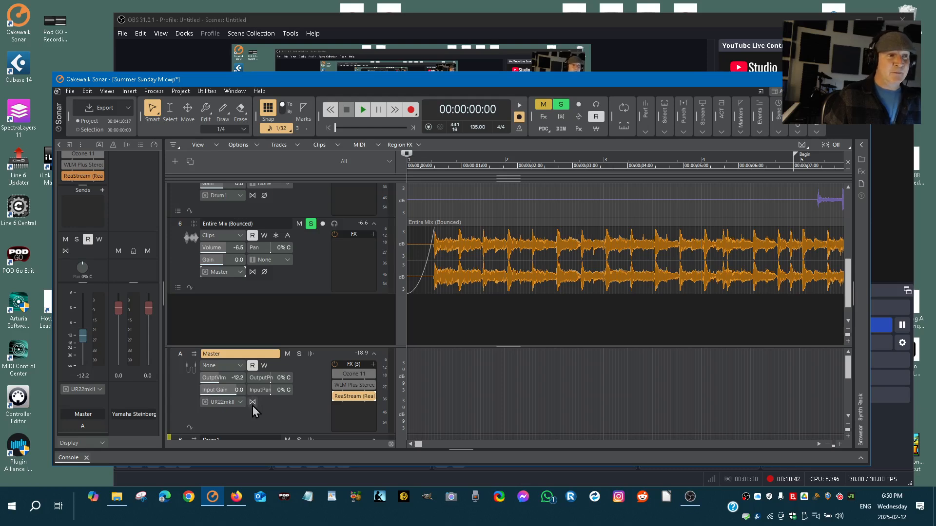
{"action": "double_click", "coordinate": [354, 398]}
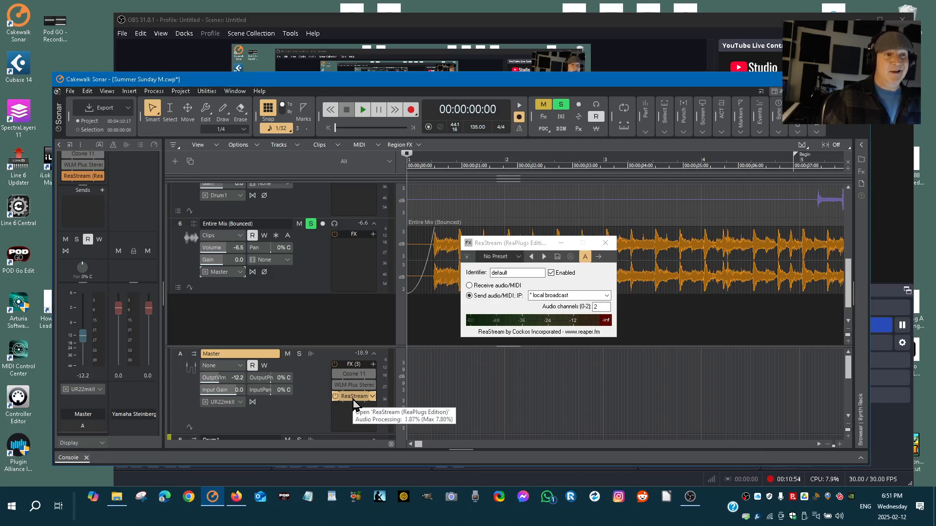
{"action": "double_click", "coordinate": [520, 272]}
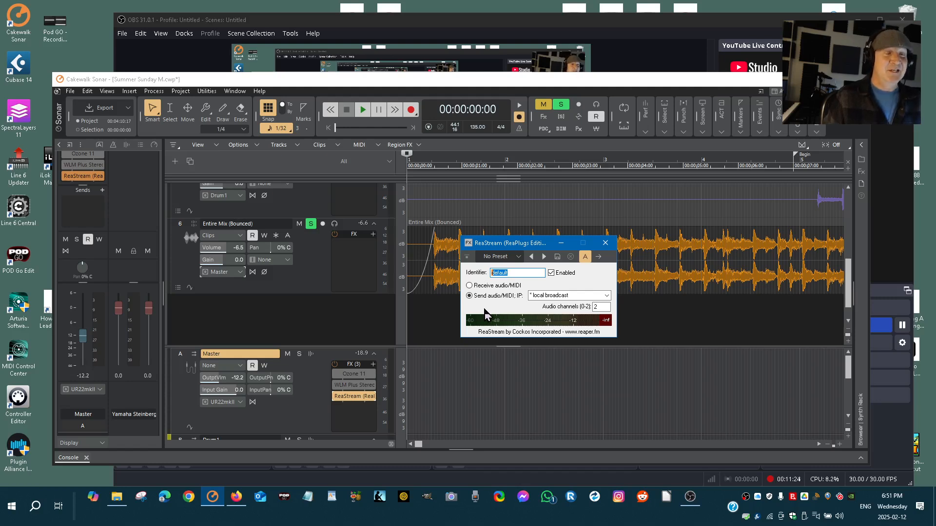
{"action": "left_click", "coordinate": [607, 296]}
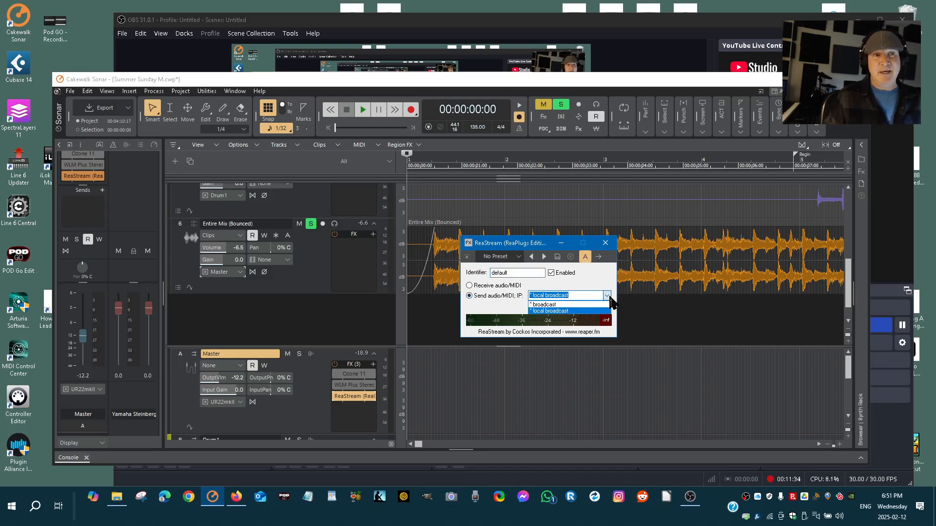
{"action": "left_click", "coordinate": [607, 295]}
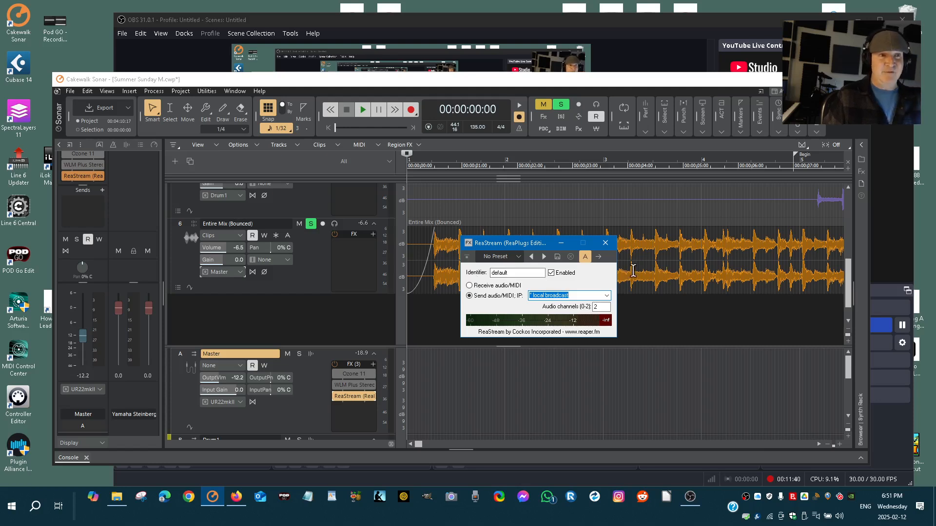
{"action": "left_click", "coordinate": [607, 245]}
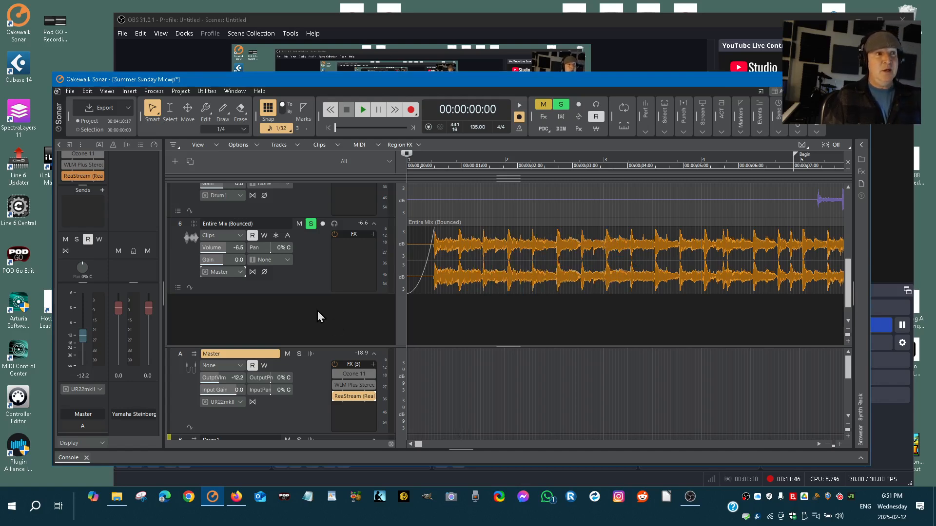
Reopen ReaStream on the Master bus, play the project briefly to check its meter, and close the plug-in.
{"action": "double_click", "coordinate": [351, 398]}
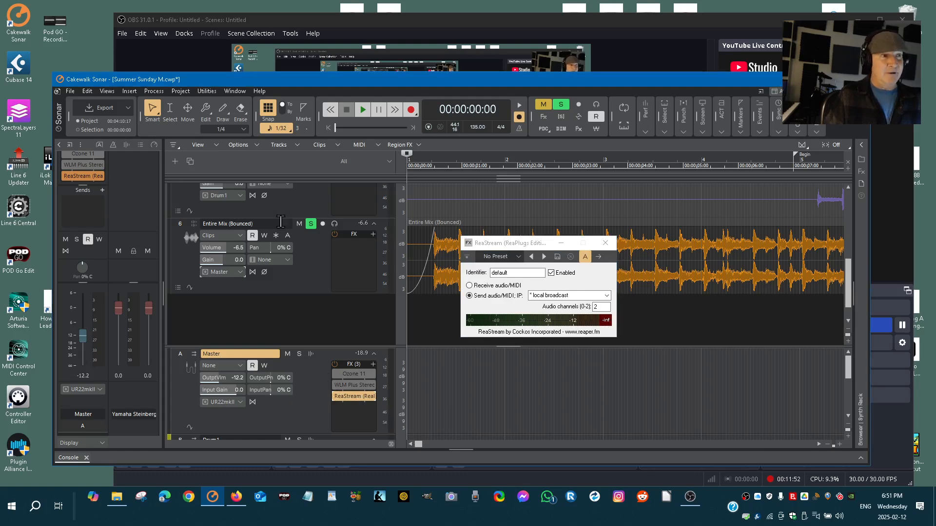
{"action": "left_click", "coordinate": [363, 110]}
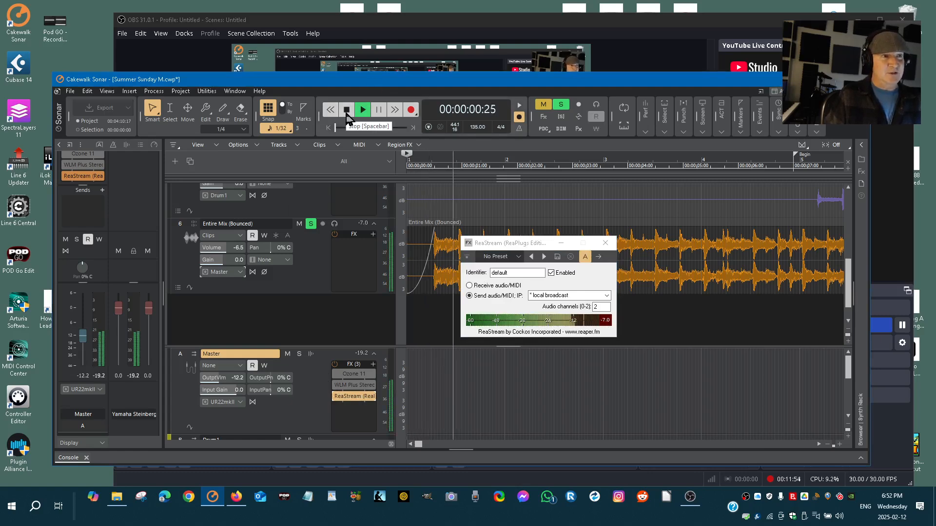
{"action": "left_click", "coordinate": [347, 111]}
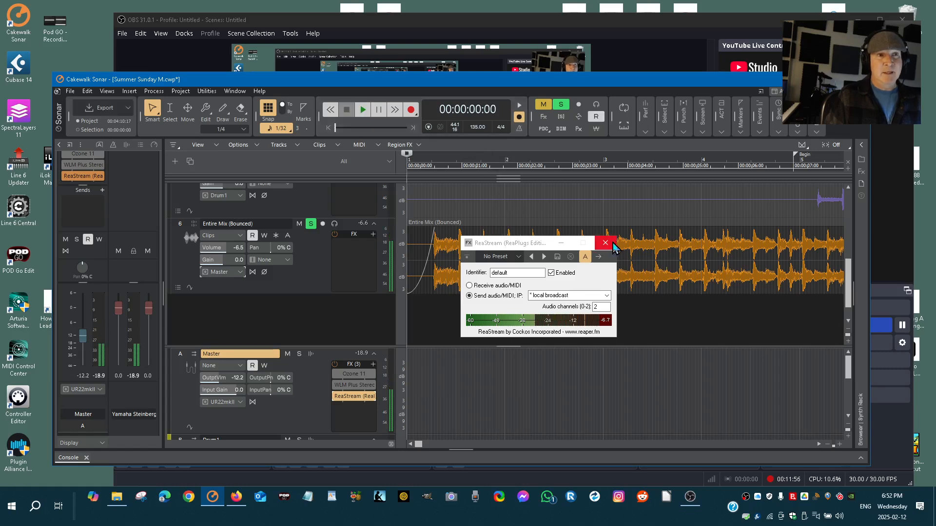
{"action": "left_click", "coordinate": [605, 243]}
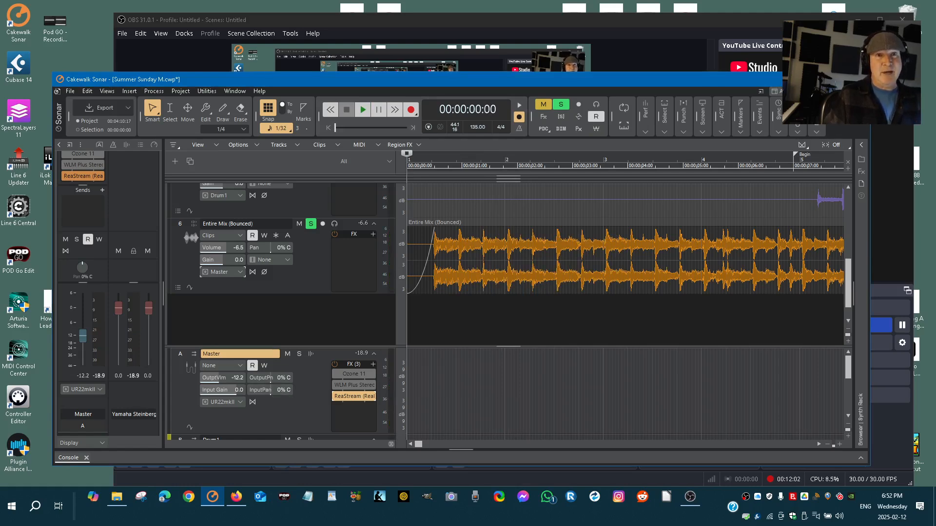
Switch to OBS and check the source types that can be added to the CakewalkSonarVidTutorials scene.
{"action": "left_click", "coordinate": [504, 475]}
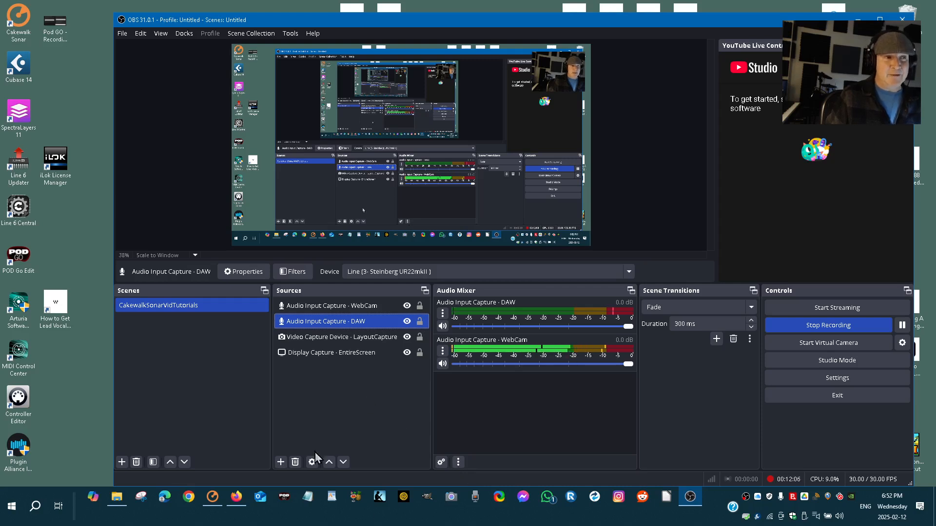
{"action": "left_click", "coordinate": [281, 463]}
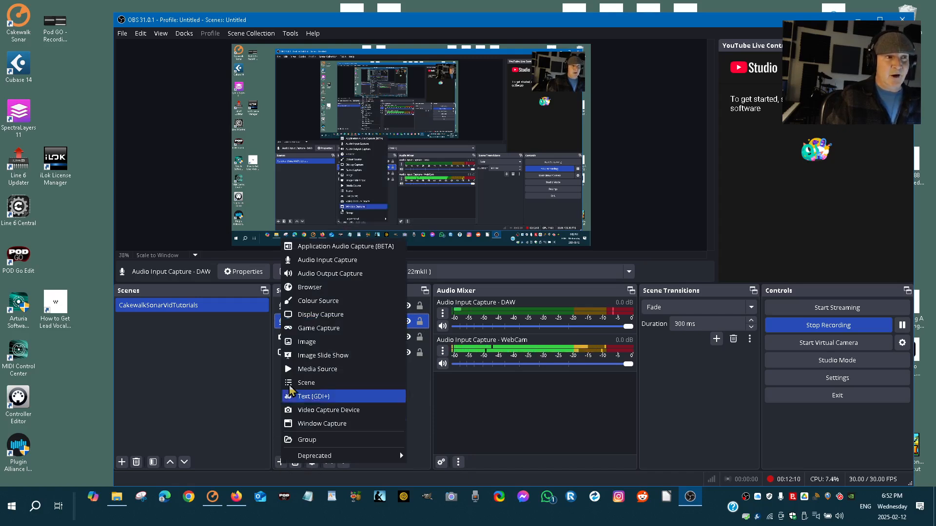
{"action": "left_click", "coordinate": [232, 366]}
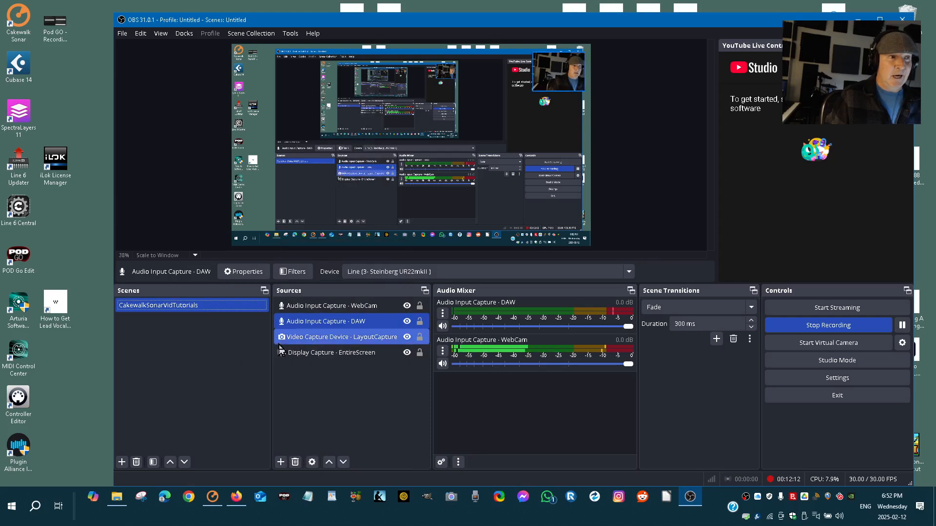
Open the filters of the DAW audio input capture and review the filter types that can be added.
{"action": "right_click", "coordinate": [342, 326]}
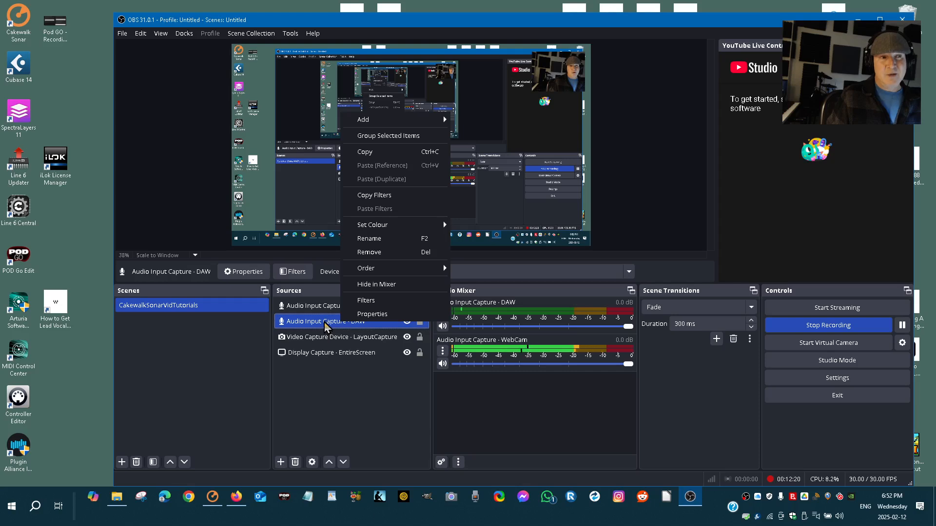
{"action": "left_click", "coordinate": [366, 301]}
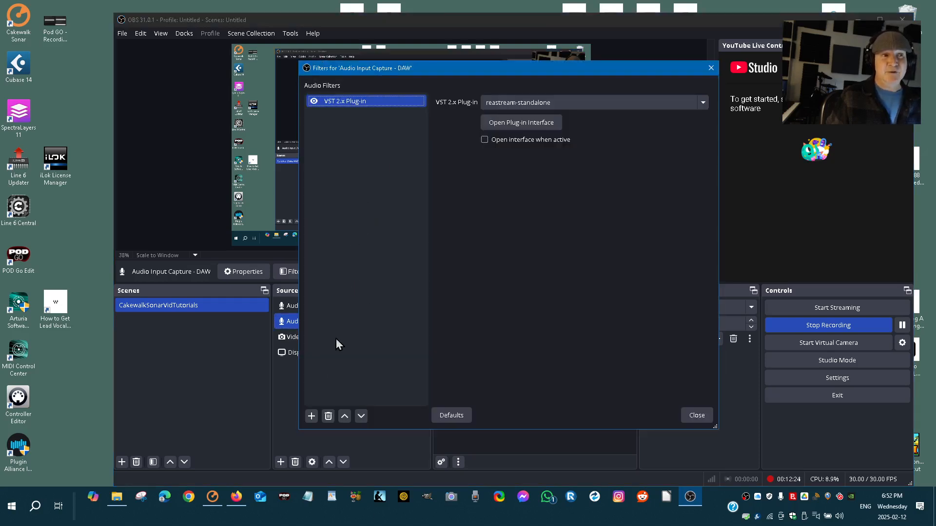
{"action": "left_click", "coordinate": [311, 417]}
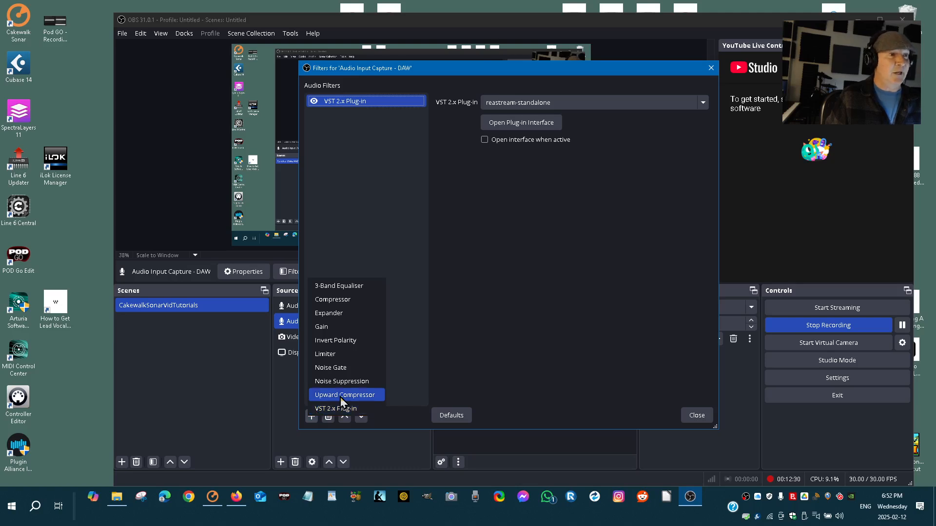
{"action": "left_click", "coordinate": [576, 291]}
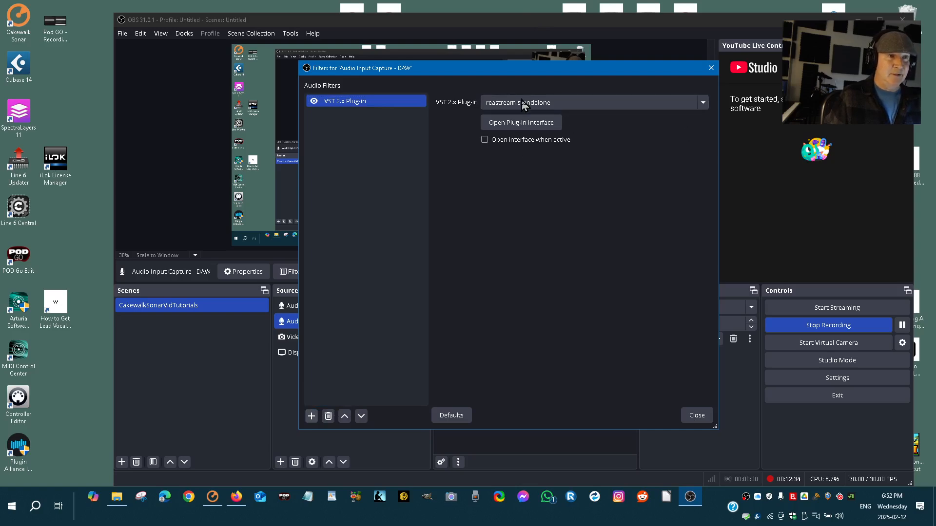
Find reastream-standalone among the plug-ins available for the VST 2.x filter, leaving the current choice in place.
{"action": "left_click", "coordinate": [566, 105]}
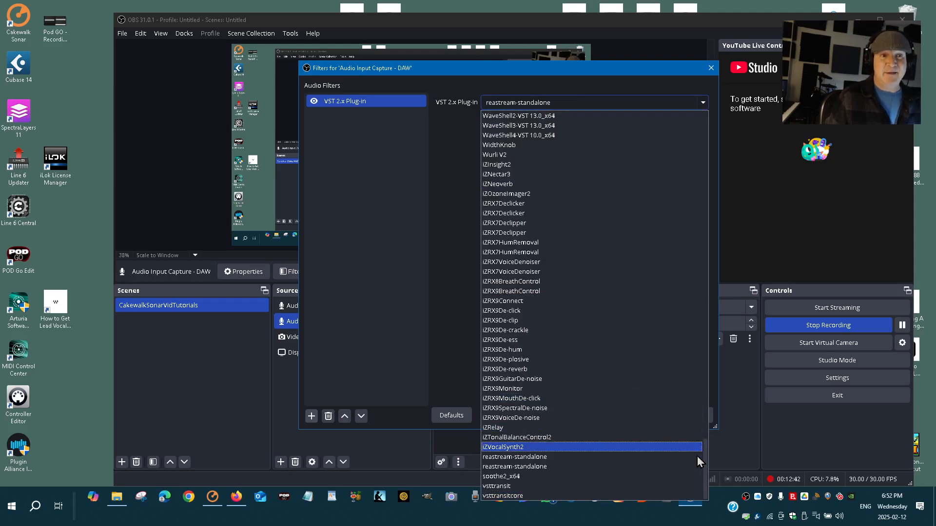
{"action": "scroll", "coordinate": [555, 485], "scroll_direction": "down", "scroll_amount": 2}
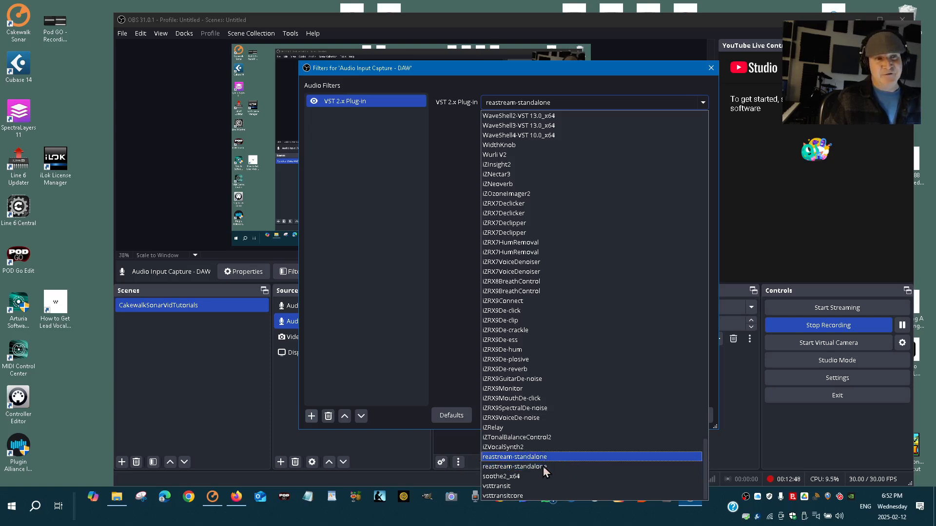
{"action": "key", "text": "Up"}
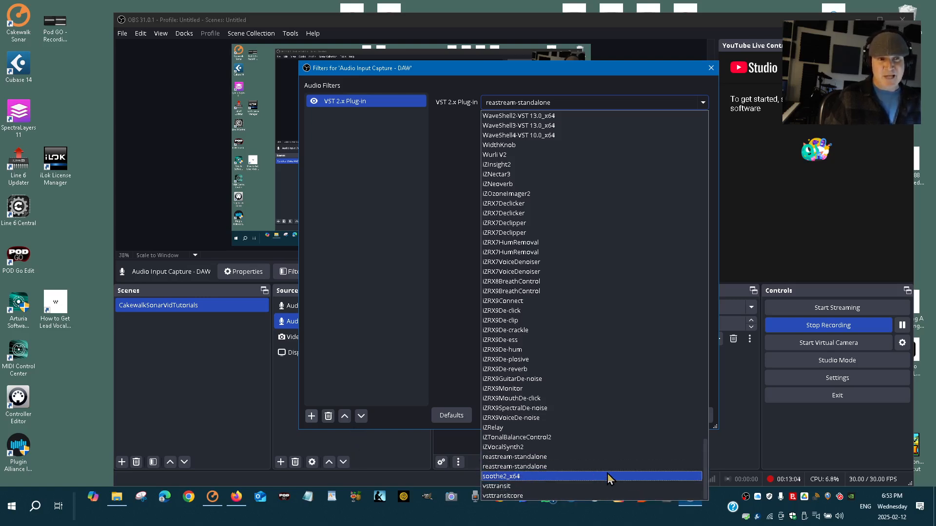
{"action": "left_click", "coordinate": [452, 269]}
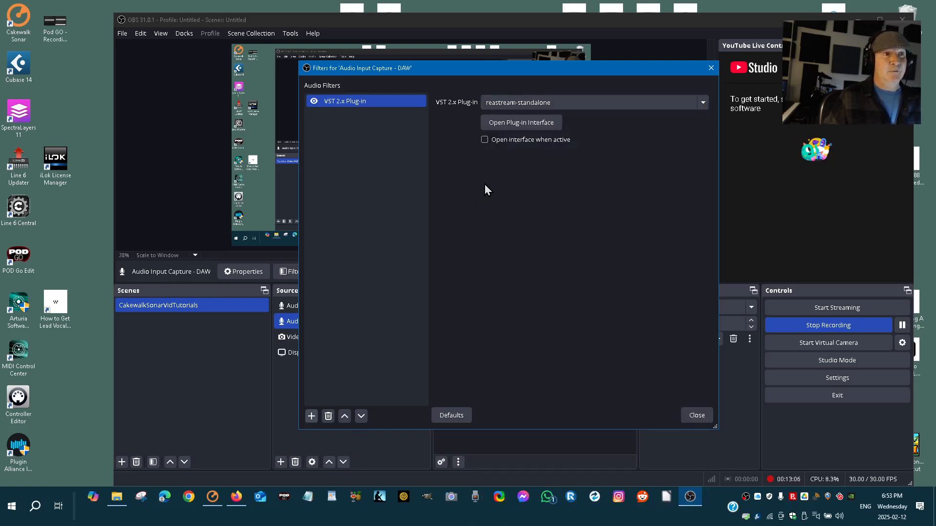
Examine the receive settings in the filter's ReaStream interface, and close both the interface and the filters.
{"action": "left_click", "coordinate": [515, 127]}
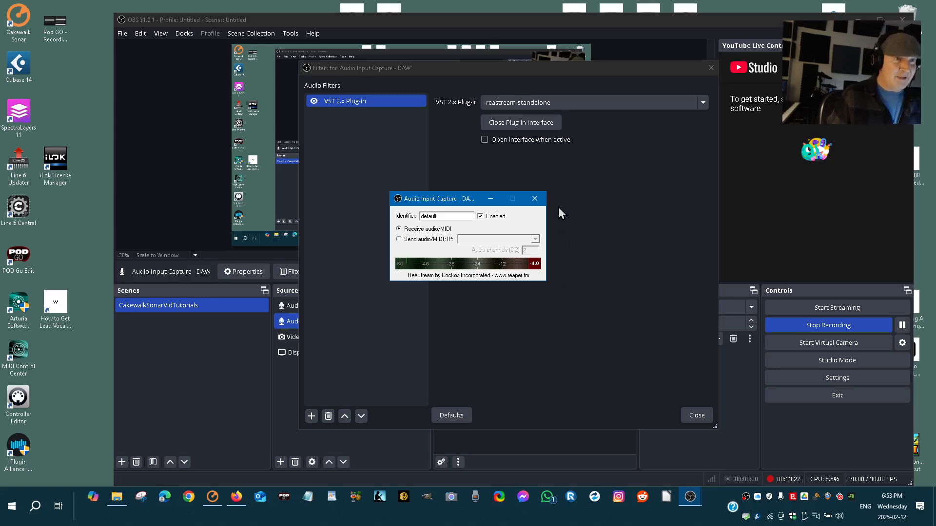
{"action": "left_click", "coordinate": [535, 198]}
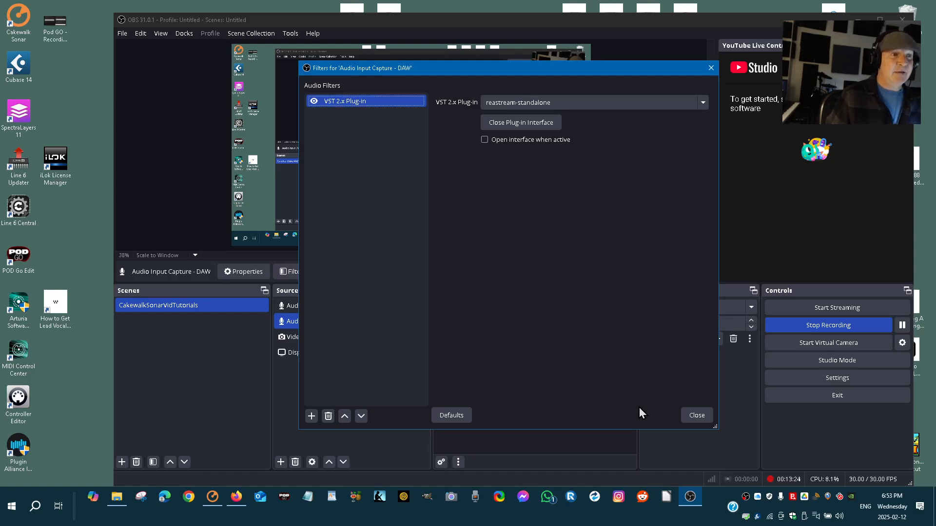
{"action": "left_click", "coordinate": [693, 421]}
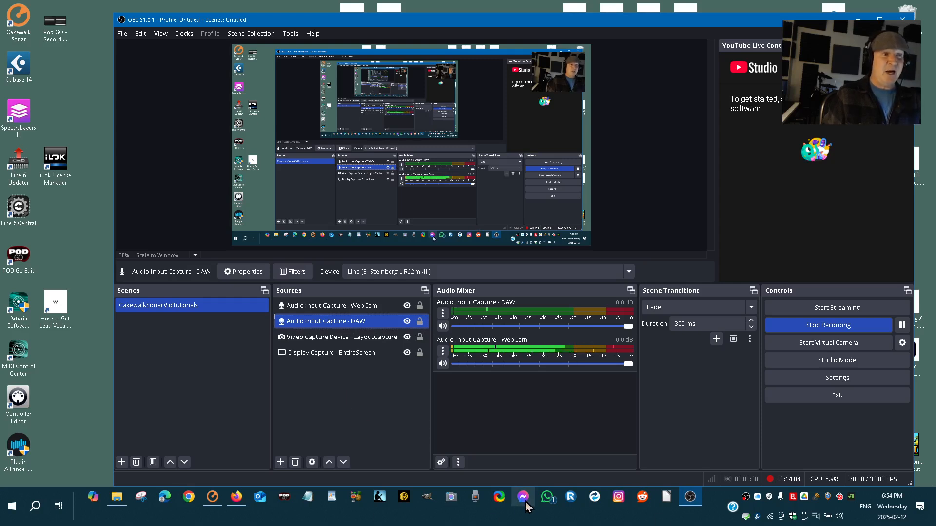
Switch to Cakewalk Sonar to look at the Master bus output fader, and return to OBS.
{"action": "left_click", "coordinate": [212, 497]}
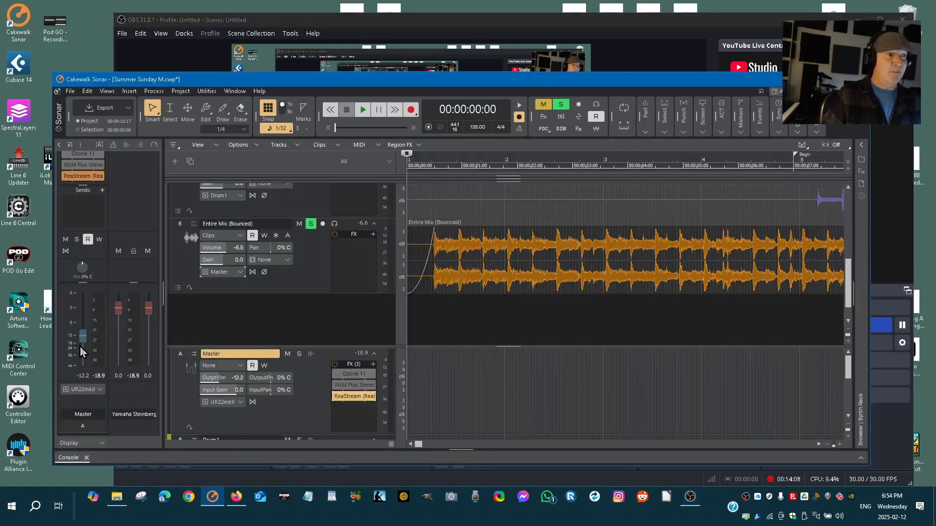
{"action": "mouse_move", "coordinate": [80, 347]}
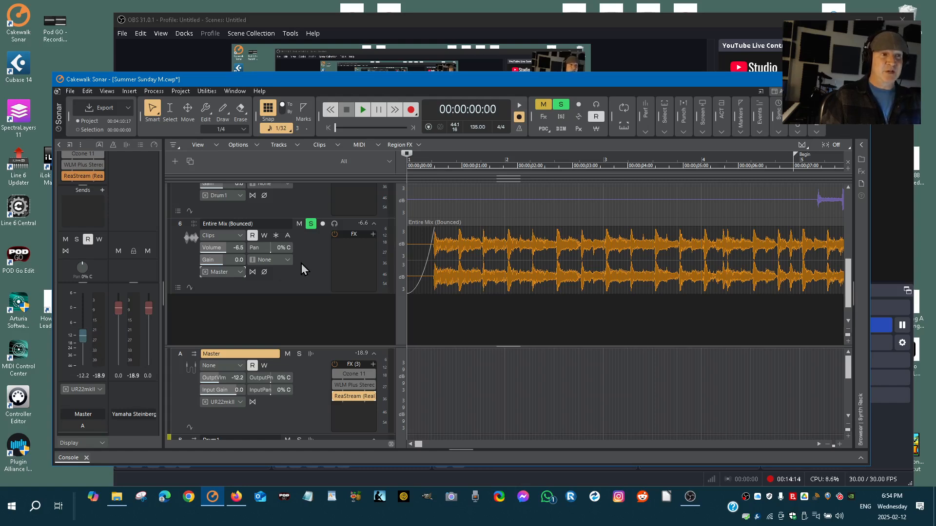
{"action": "left_click", "coordinate": [814, 78]}
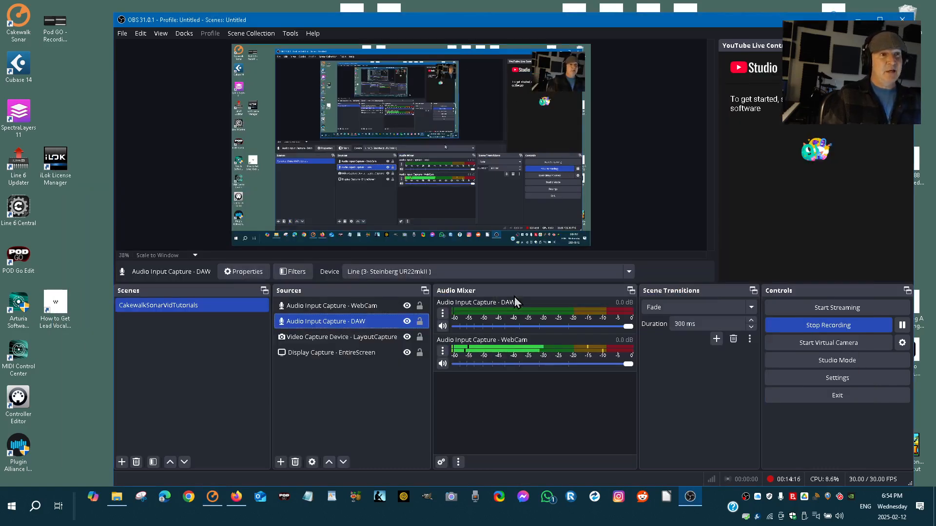
Check which device is assigned in the properties of the WebCam audio input capture.
{"action": "double_click", "coordinate": [329, 310]}
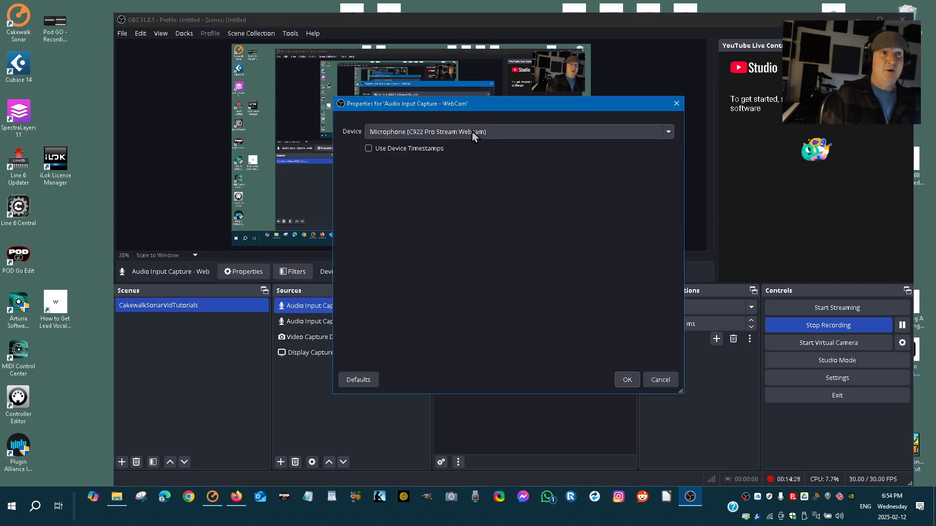
{"action": "left_click", "coordinate": [628, 381]}
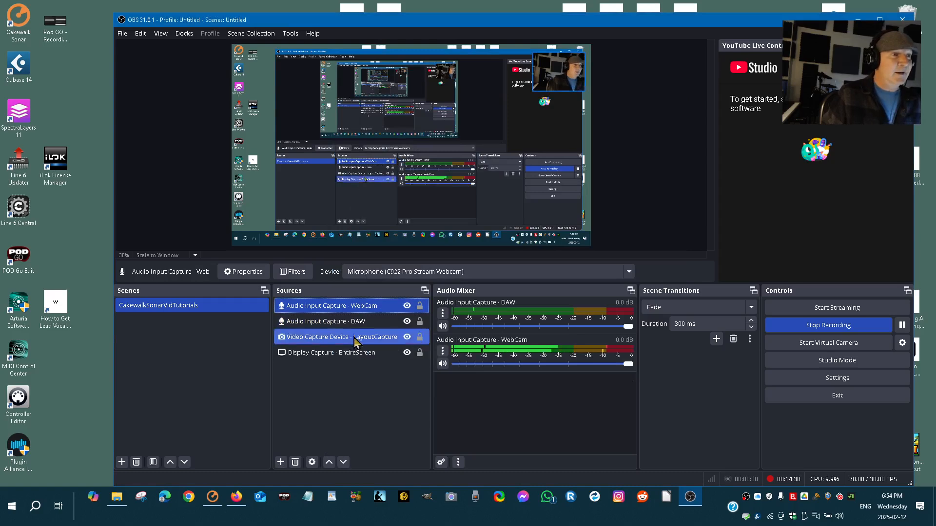
Add a Noise Suppression filter under its default name to the WebCam audio input capture.
{"action": "right_click", "coordinate": [346, 305]}
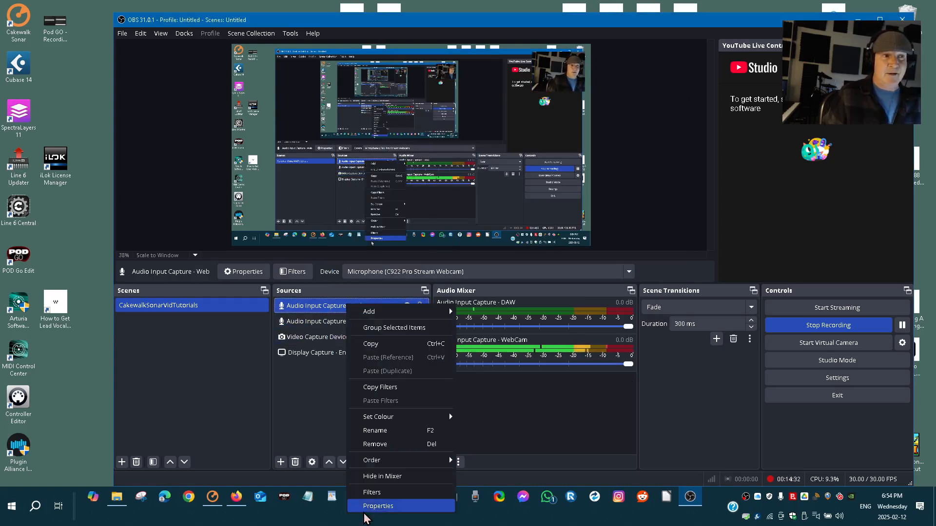
{"action": "left_click", "coordinate": [371, 493]}
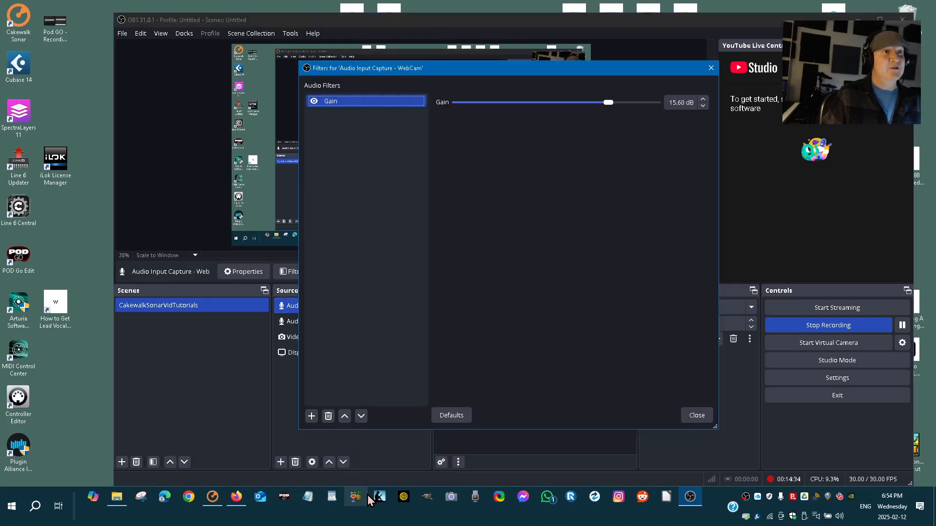
{"action": "left_click", "coordinate": [310, 416]}
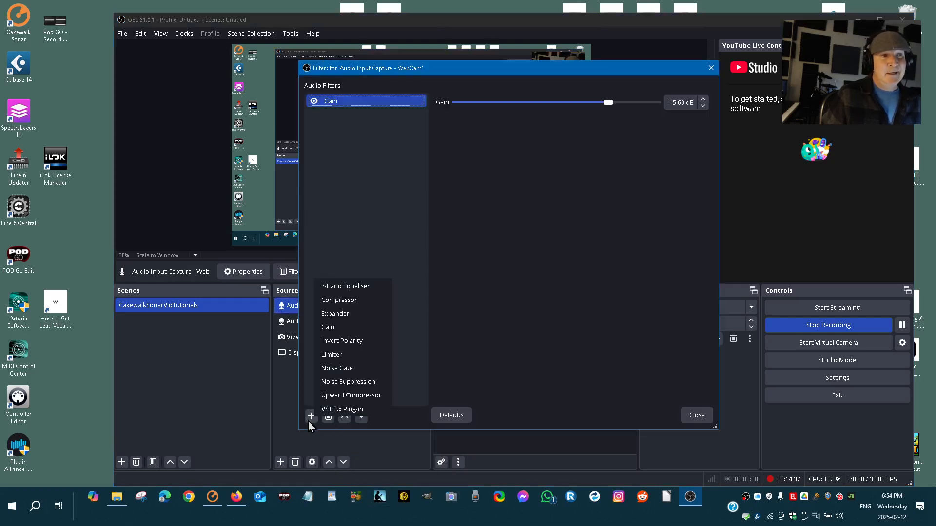
{"action": "left_click", "coordinate": [338, 382]}
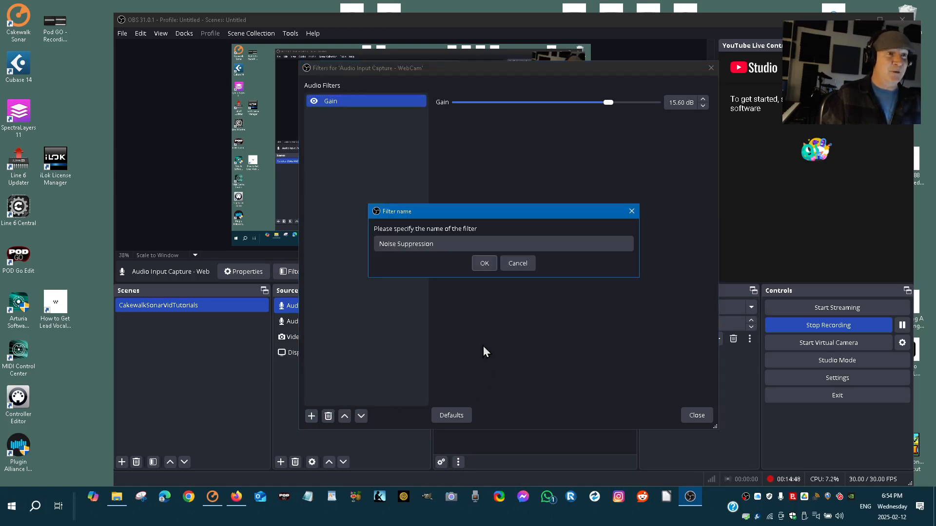
{"action": "left_click", "coordinate": [490, 264]}
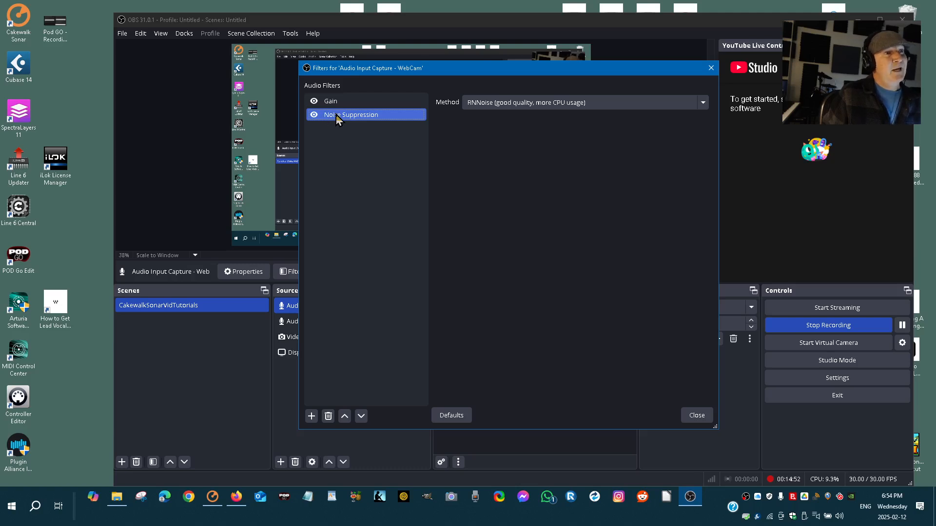
Move the Noise Suppression filter above Gain, check the Gain filter's setting, and close the filters.
{"action": "left_click", "coordinate": [344, 416]}
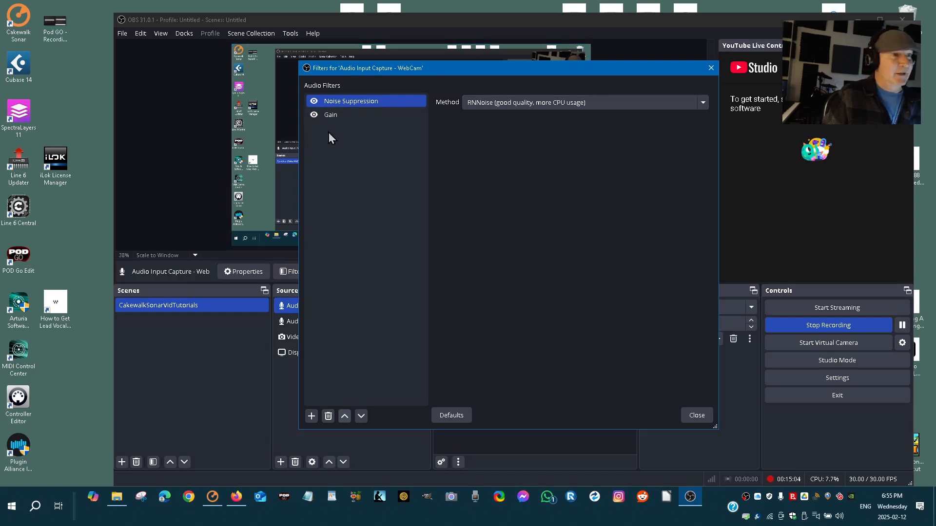
{"action": "left_click", "coordinate": [362, 118]}
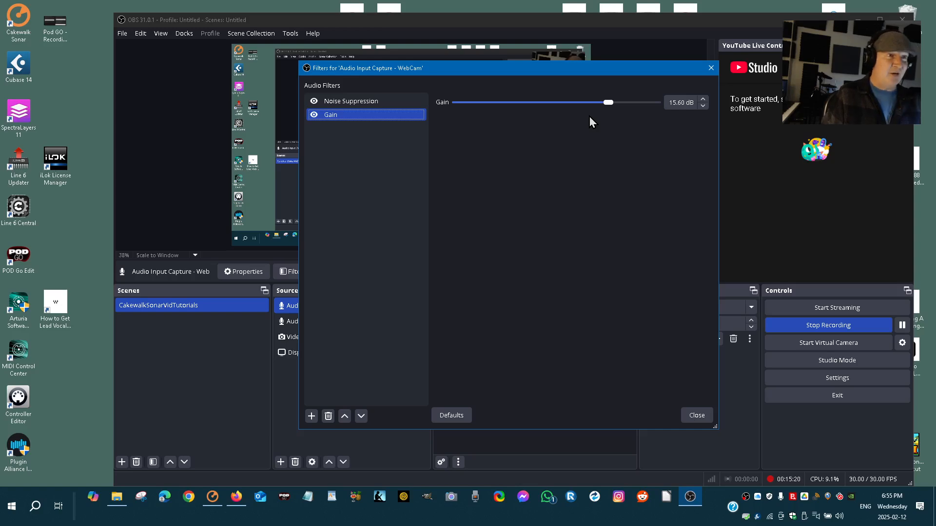
{"action": "left_click", "coordinate": [697, 415]}
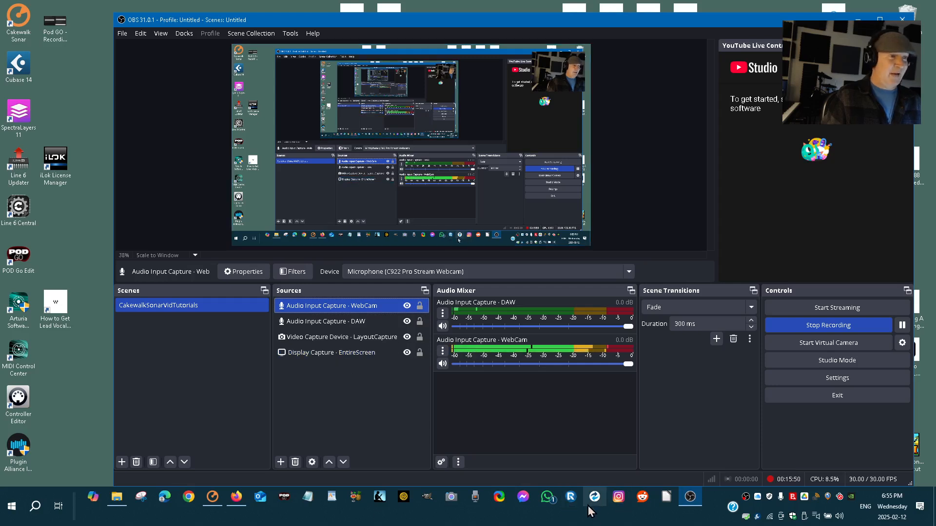
Switch to Cakewalk Sonar, play the project briefly to check its sound, stop it, and return to OBS.
{"action": "mouse_move", "coordinate": [230, 510]}
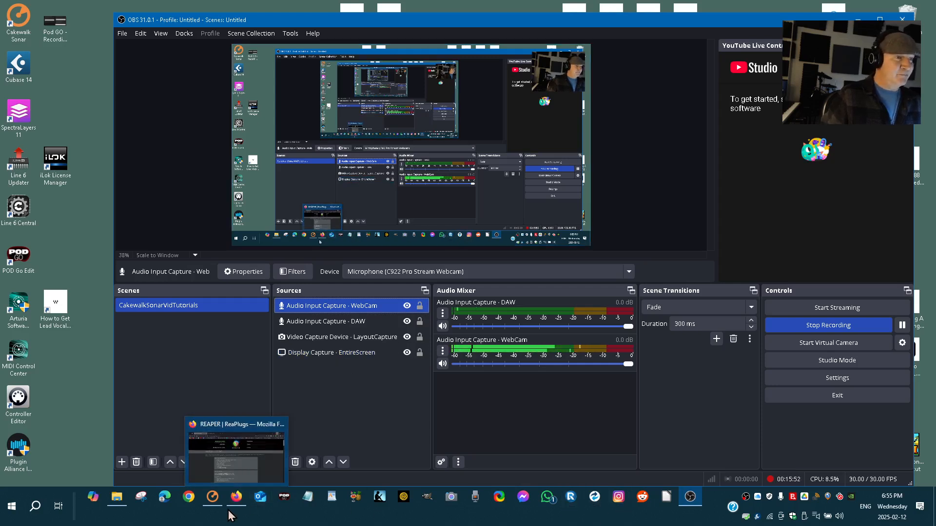
{"action": "left_click", "coordinate": [211, 507]}
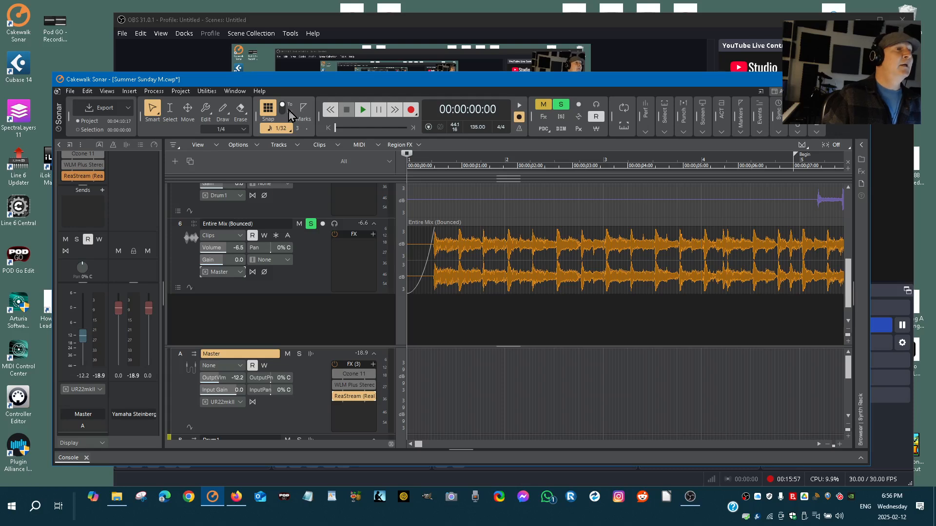
{"action": "left_click", "coordinate": [363, 110]}
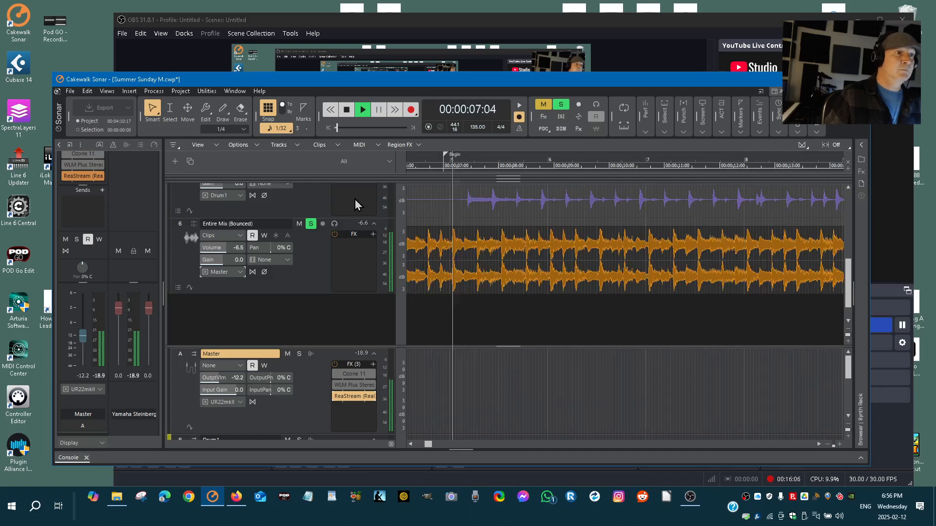
{"action": "left_click", "coordinate": [347, 112]}
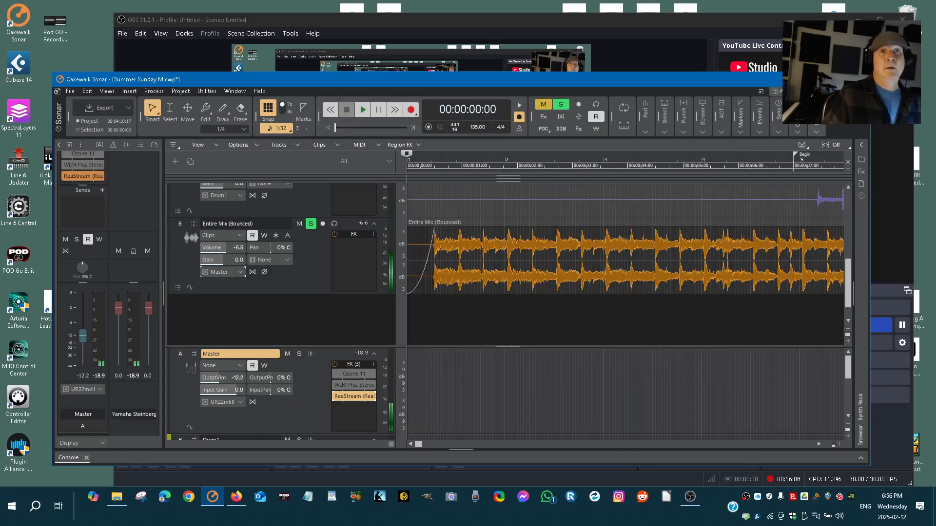
{"action": "left_click", "coordinate": [814, 80]}
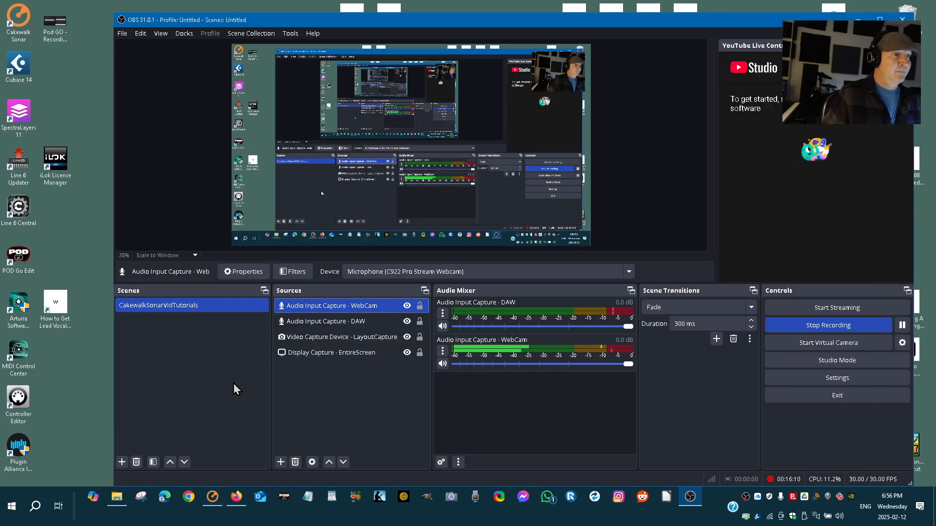